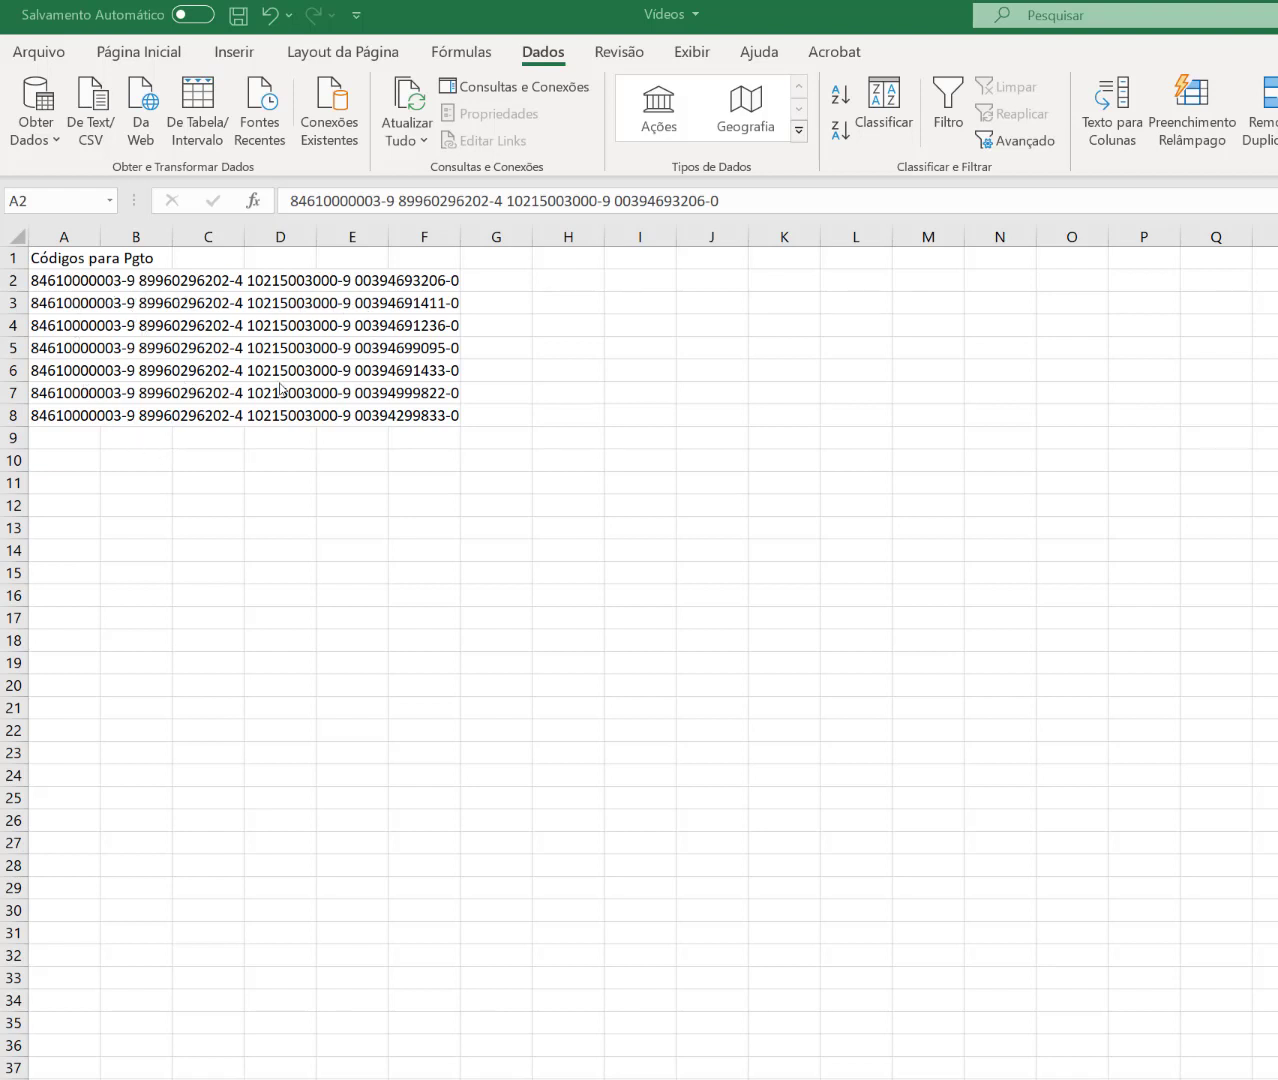
pyautogui.doubleClick(59, 284)
pyautogui.click(312, 366)
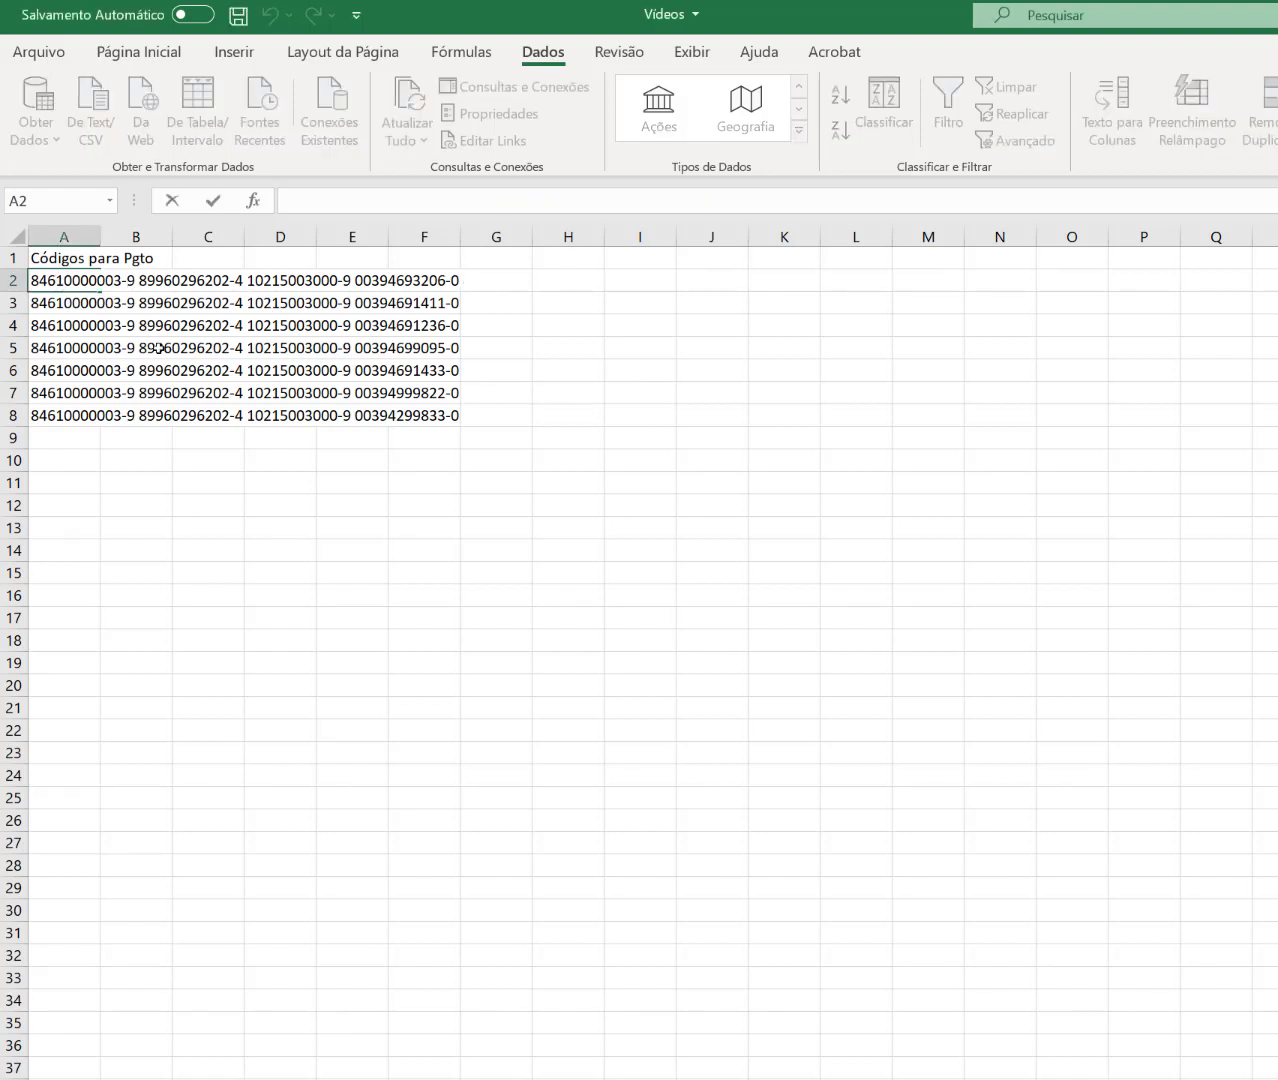
pyautogui.click(66, 276)
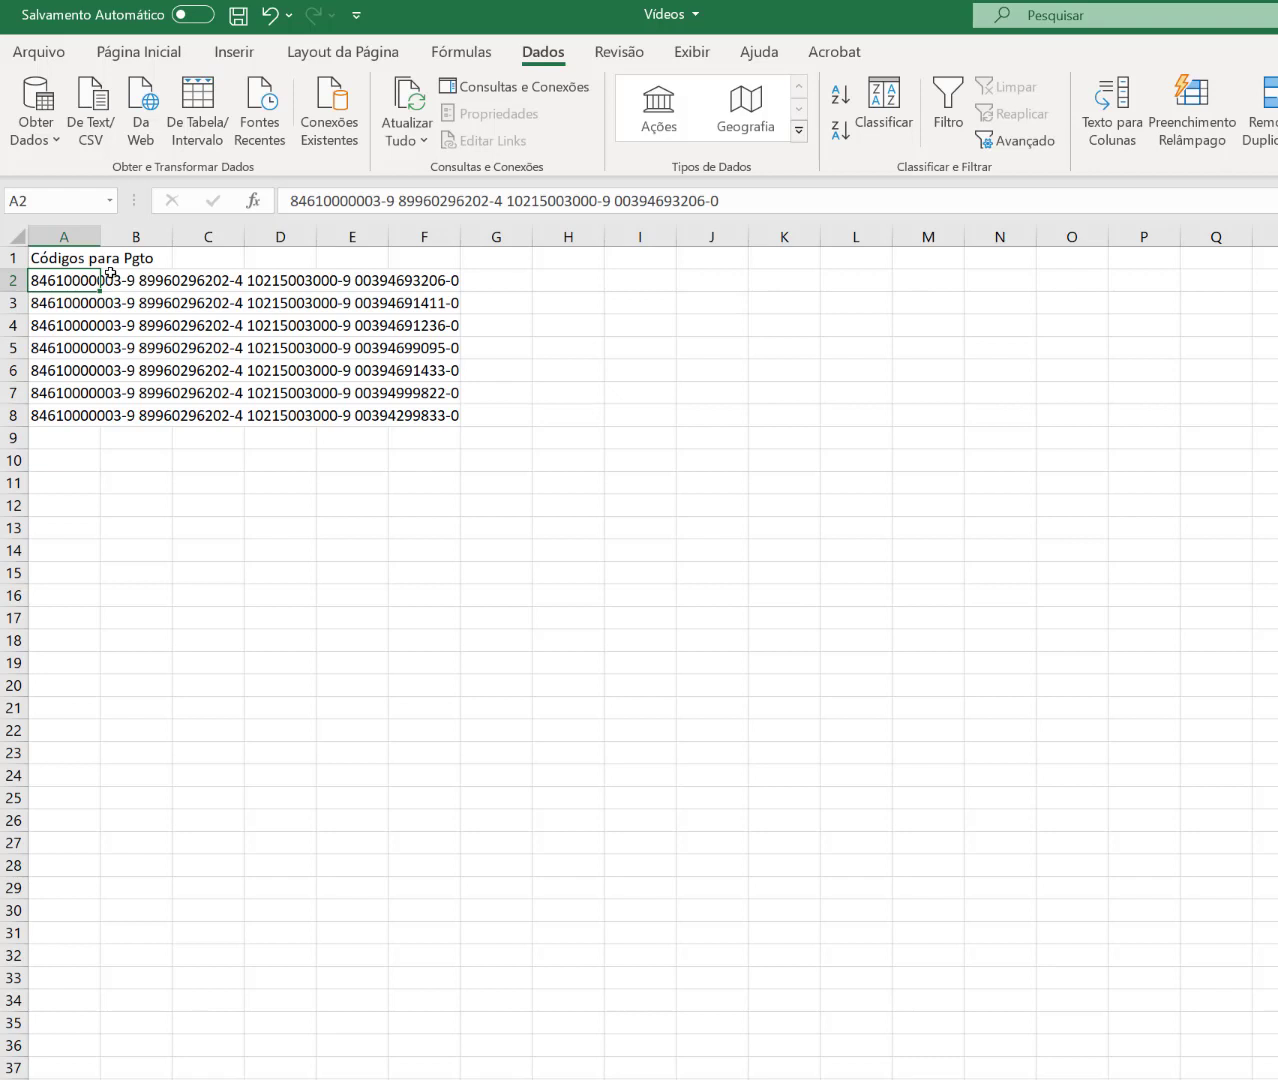
pyautogui.click(202, 564)
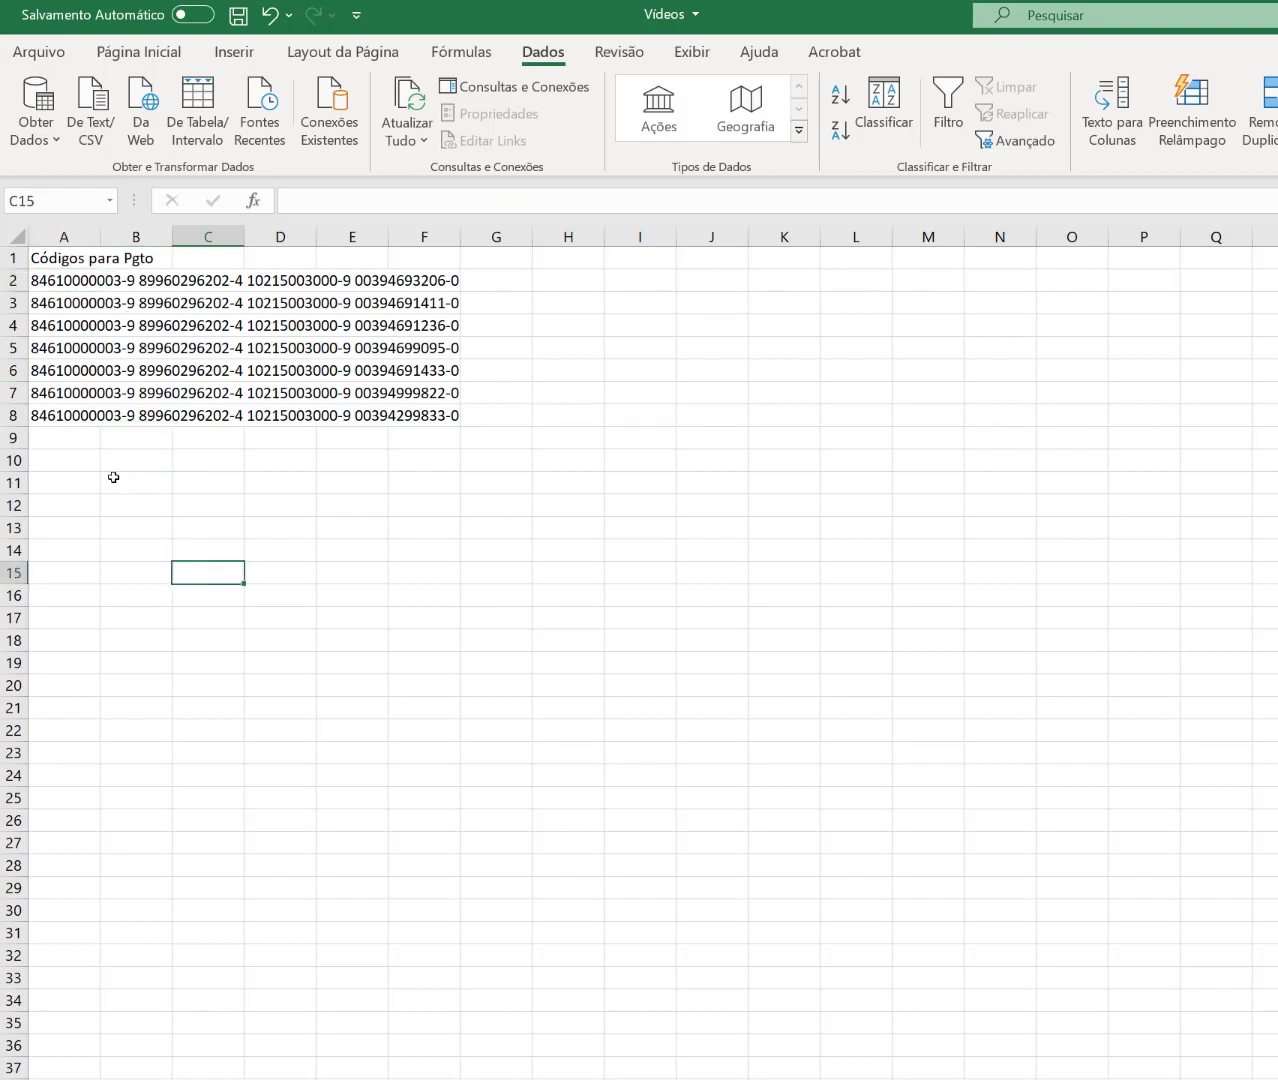
# Step: Start converting the payment codes in A2:A8 from text to columns, using Delimitado as the original data type
pyautogui.click(61, 284)
pyautogui.moveTo(61, 284); pyautogui.dragTo(62, 420)
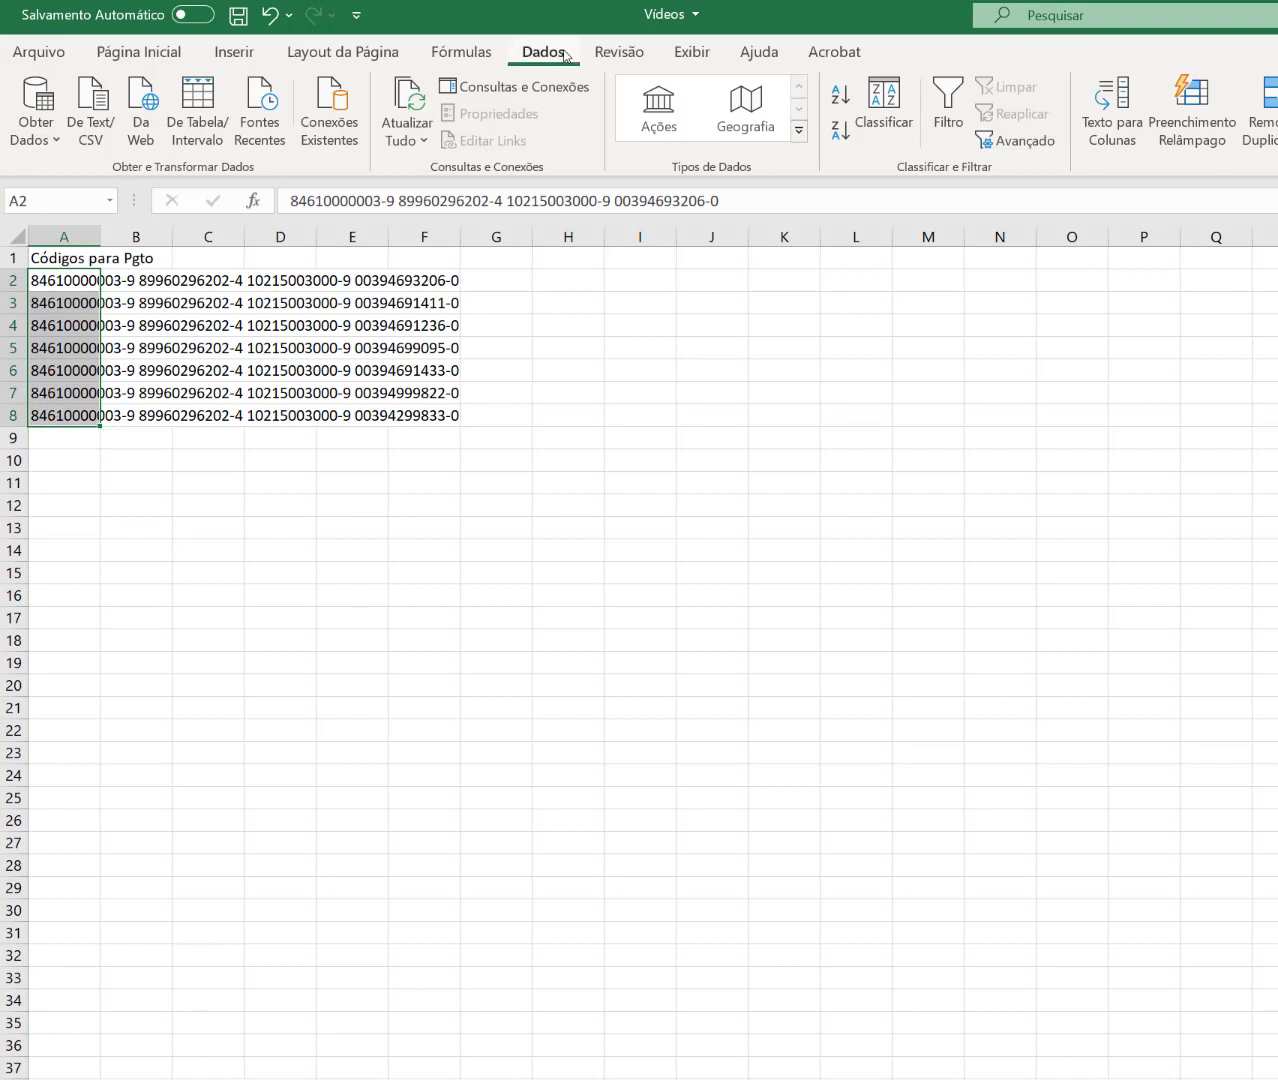
pyautogui.click(1133, 148)
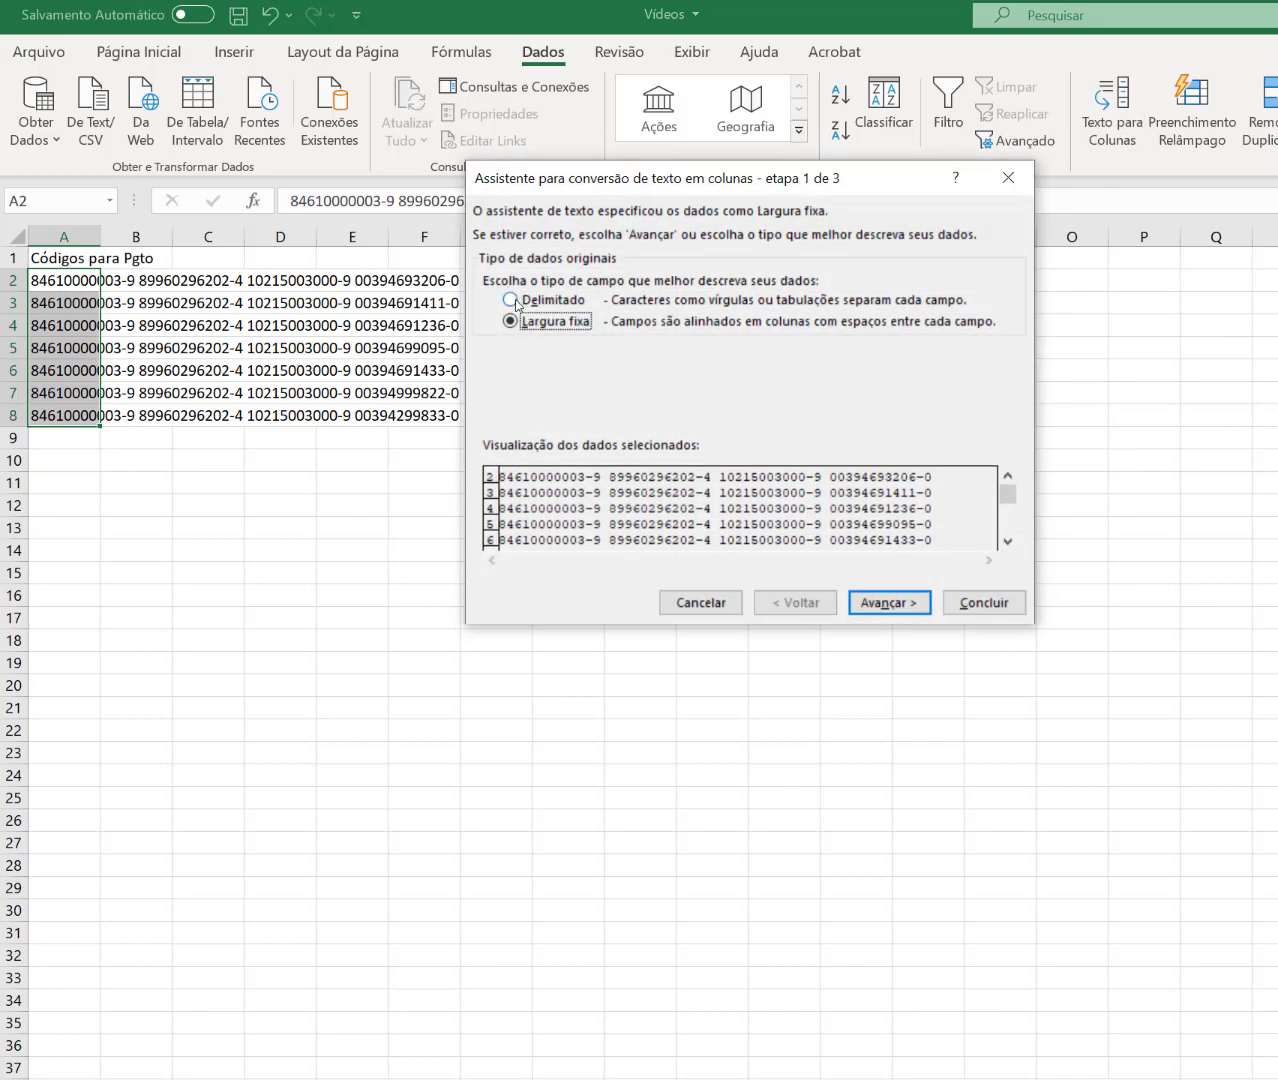
pyautogui.click(512, 300)
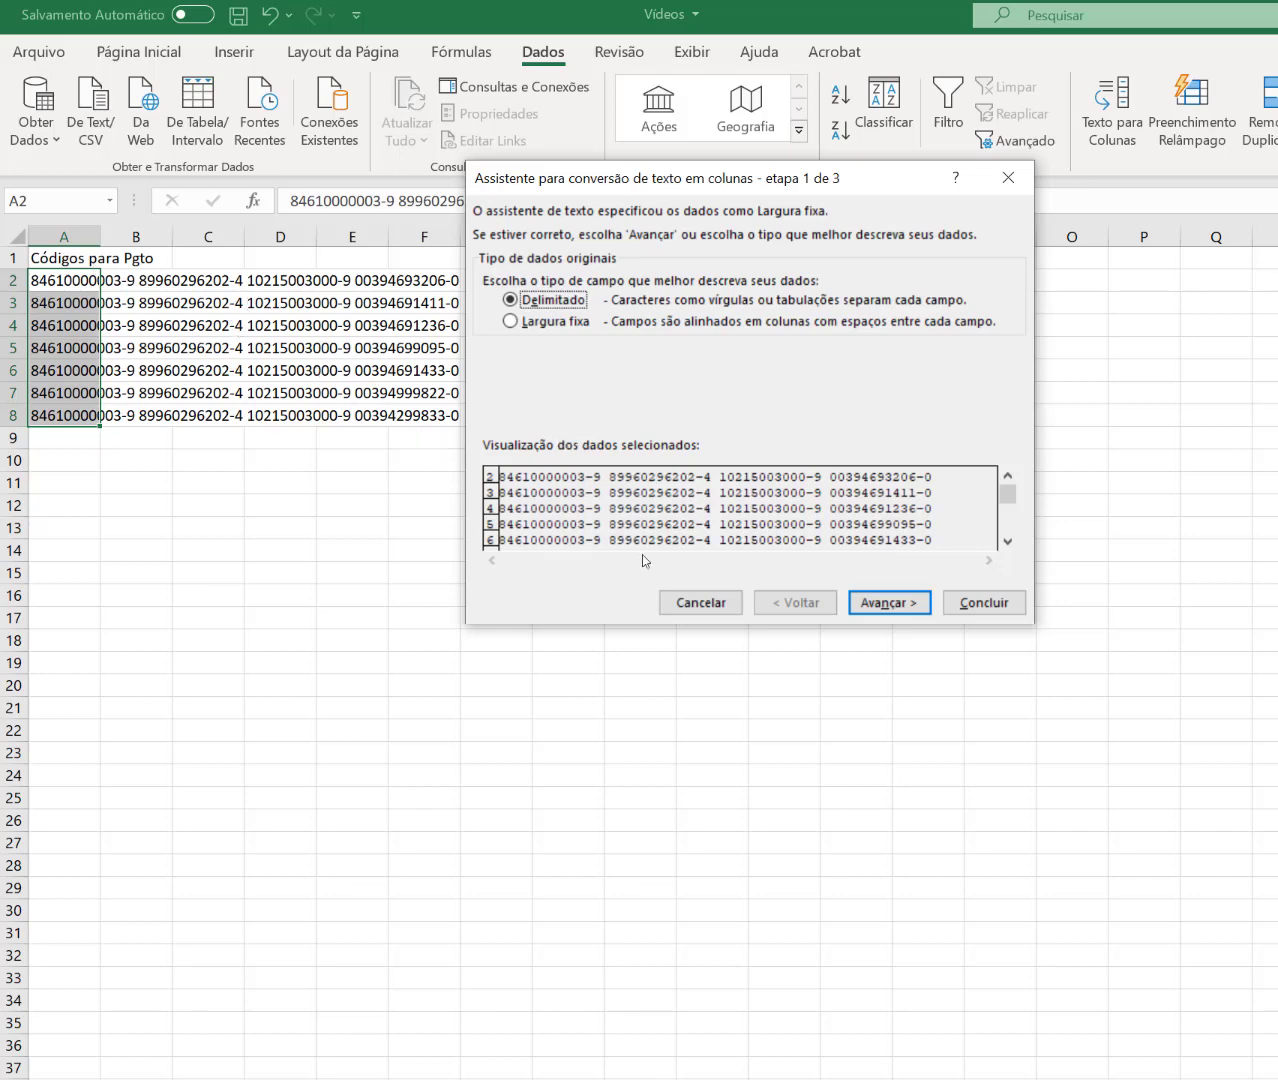
pyautogui.click(888, 603)
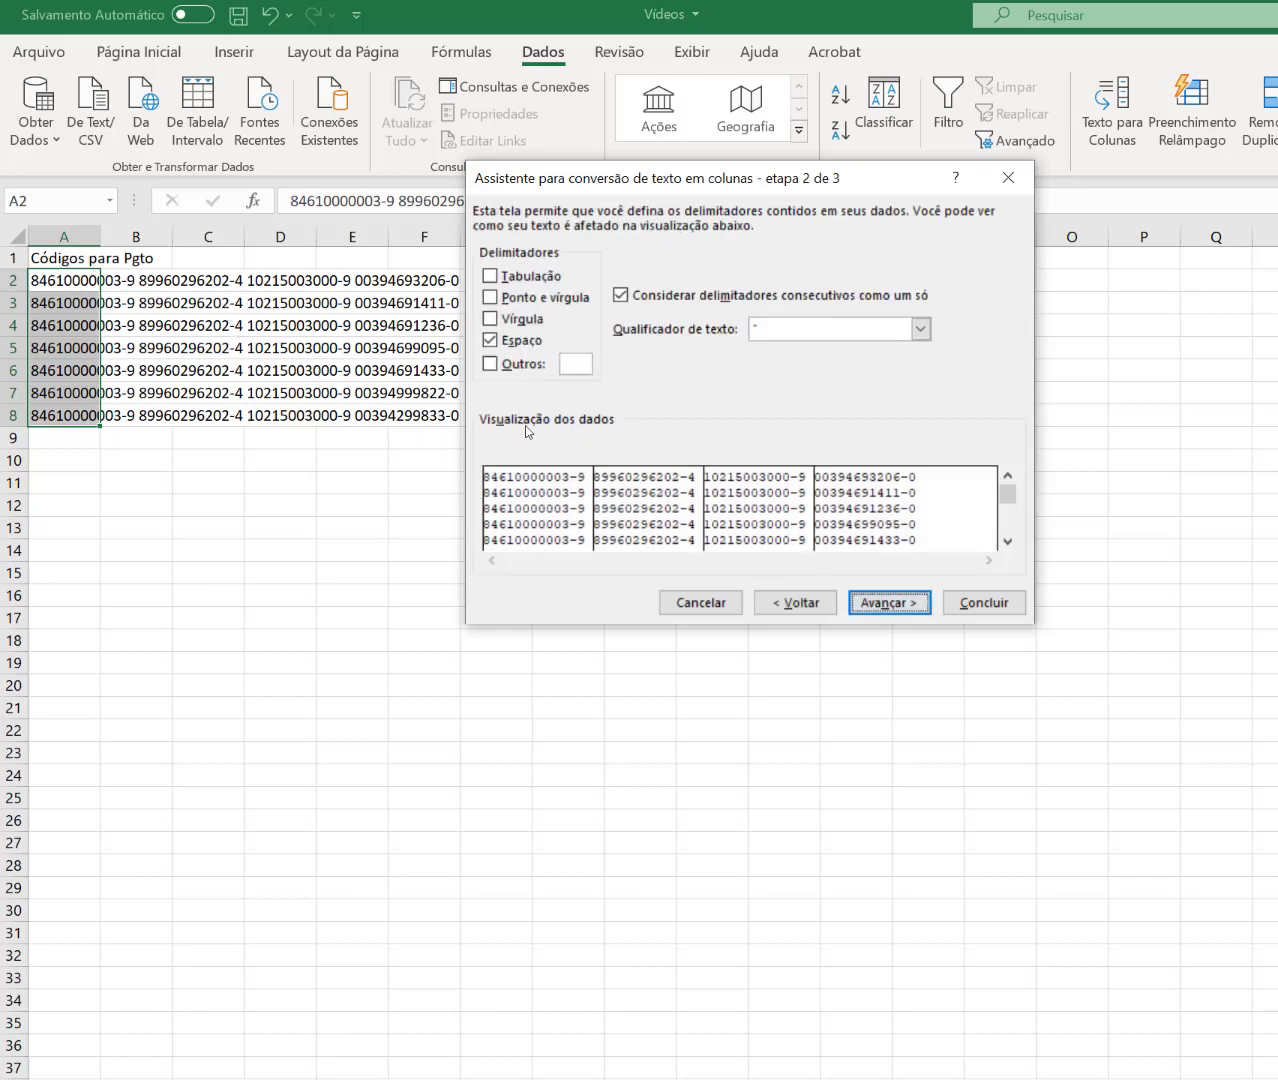
# Step: Use Espaço as the only delimiter and finish the conversion with the Geral column format and destination $A$2
pyautogui.click(490, 276)
pyautogui.click(491, 339)
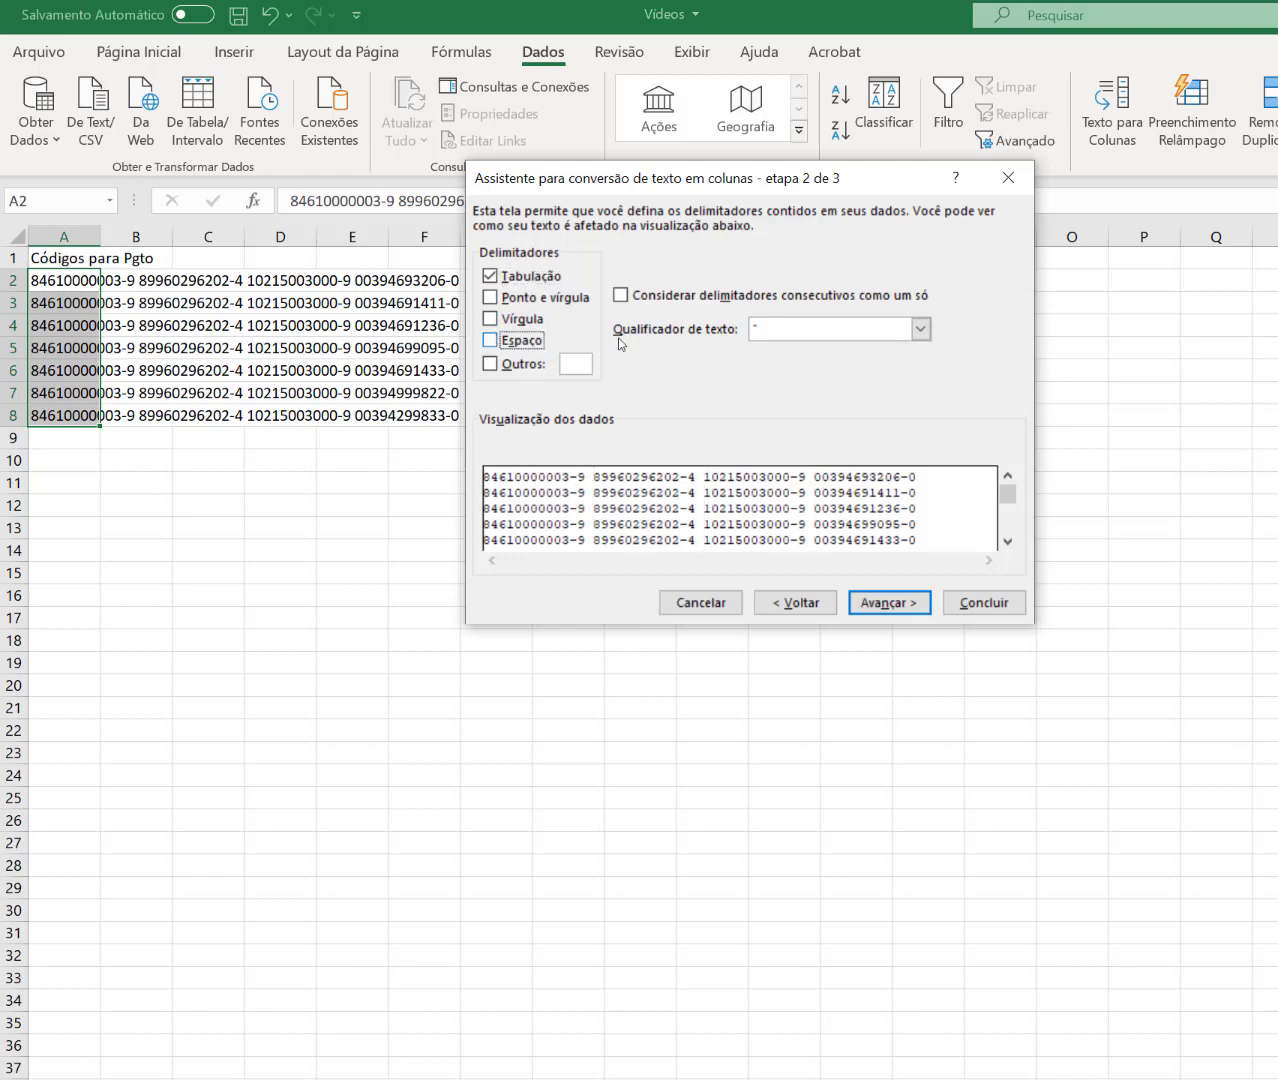
pyautogui.click(509, 279)
pyautogui.click(498, 340)
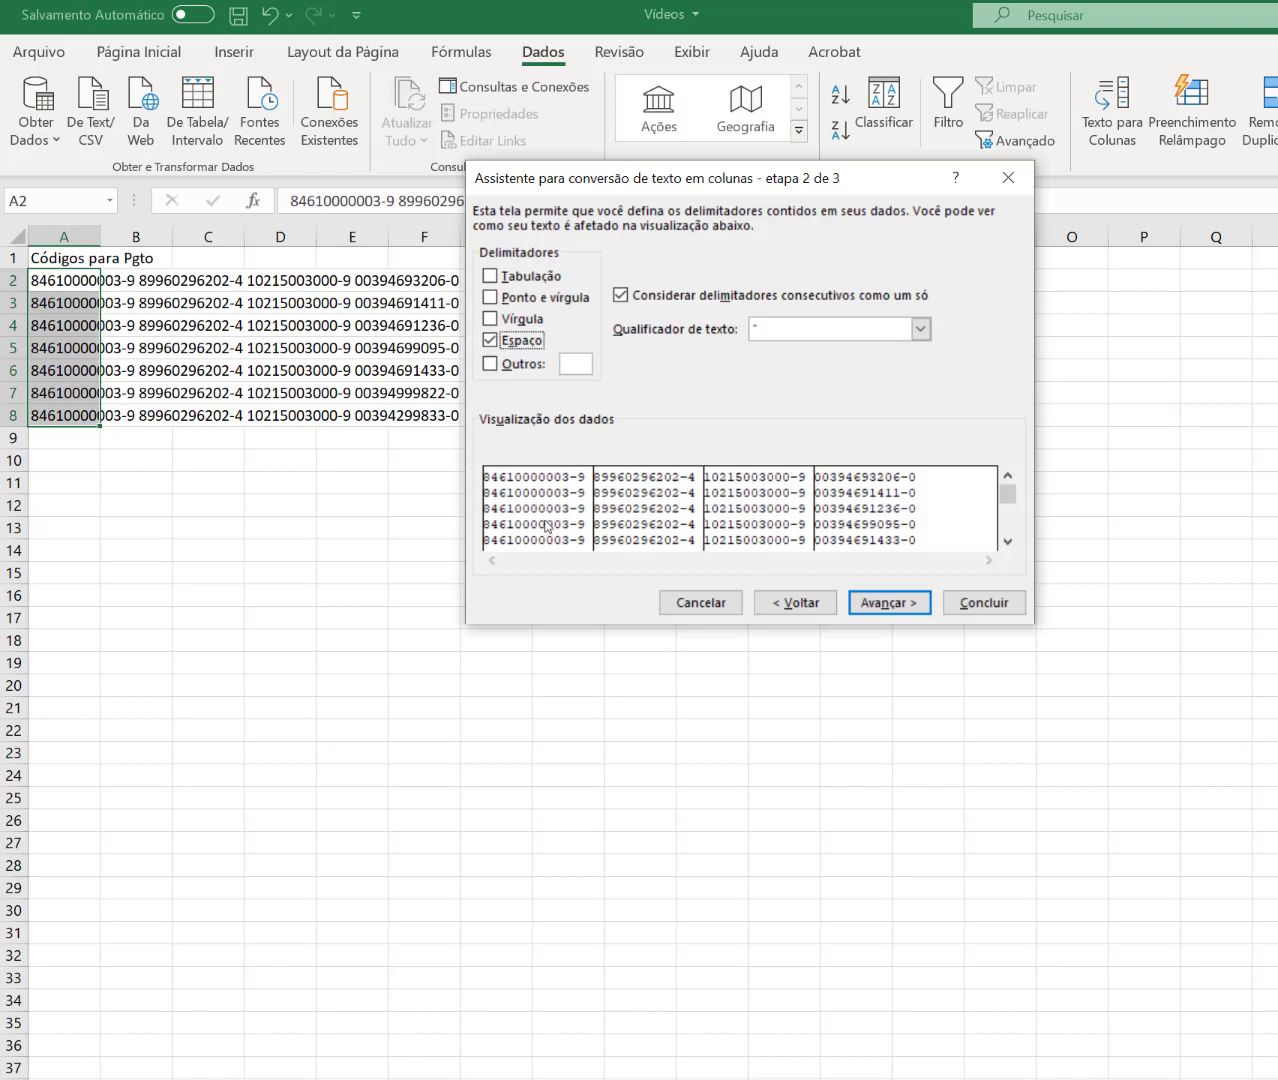
pyautogui.click(886, 601)
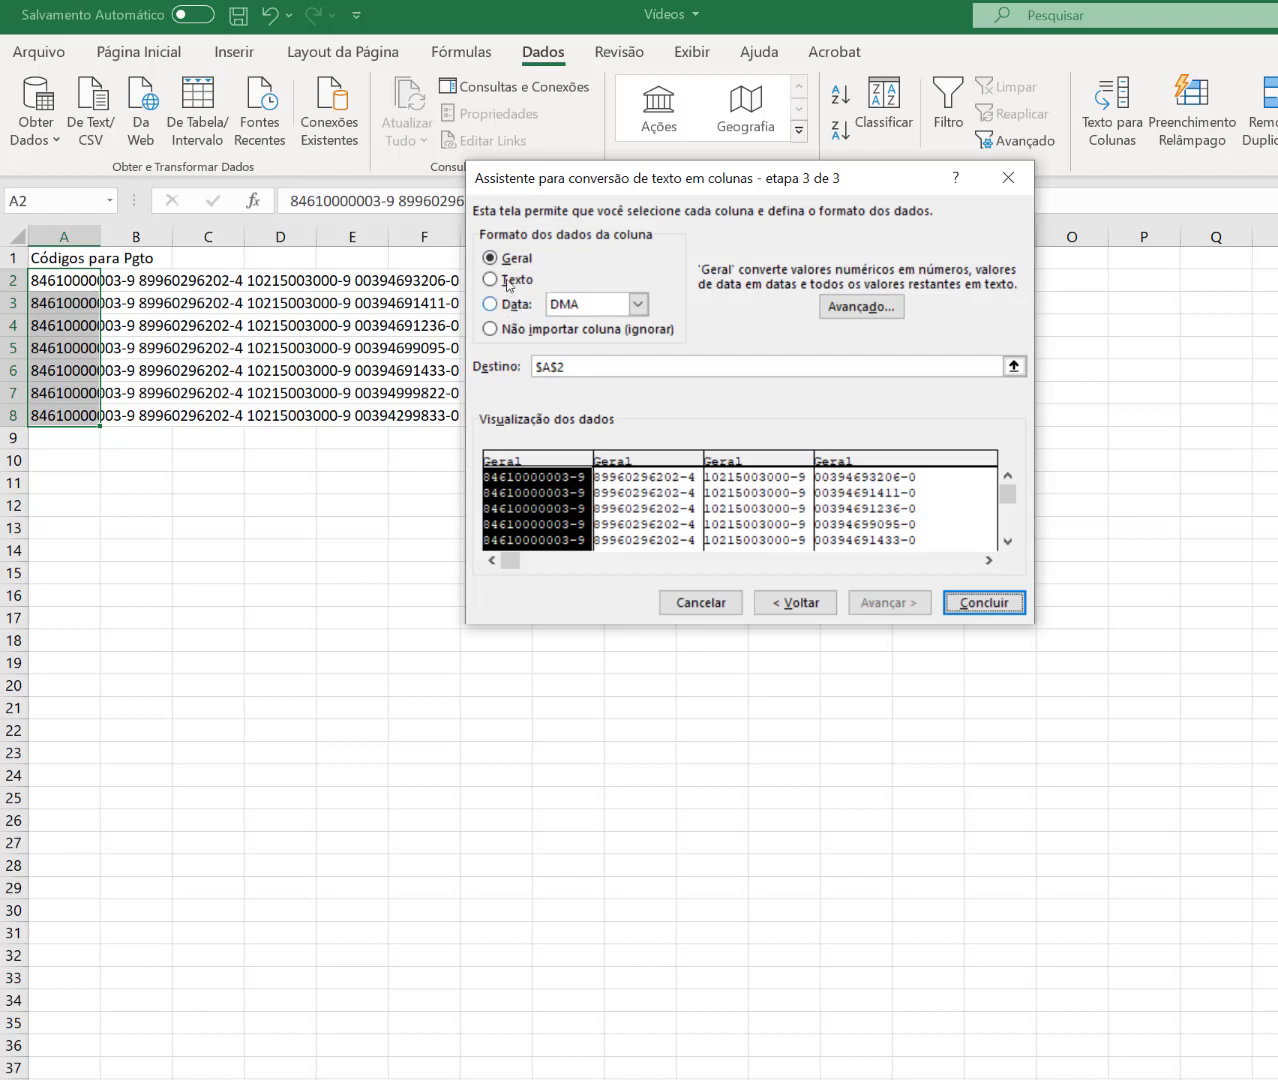
pyautogui.click(984, 604)
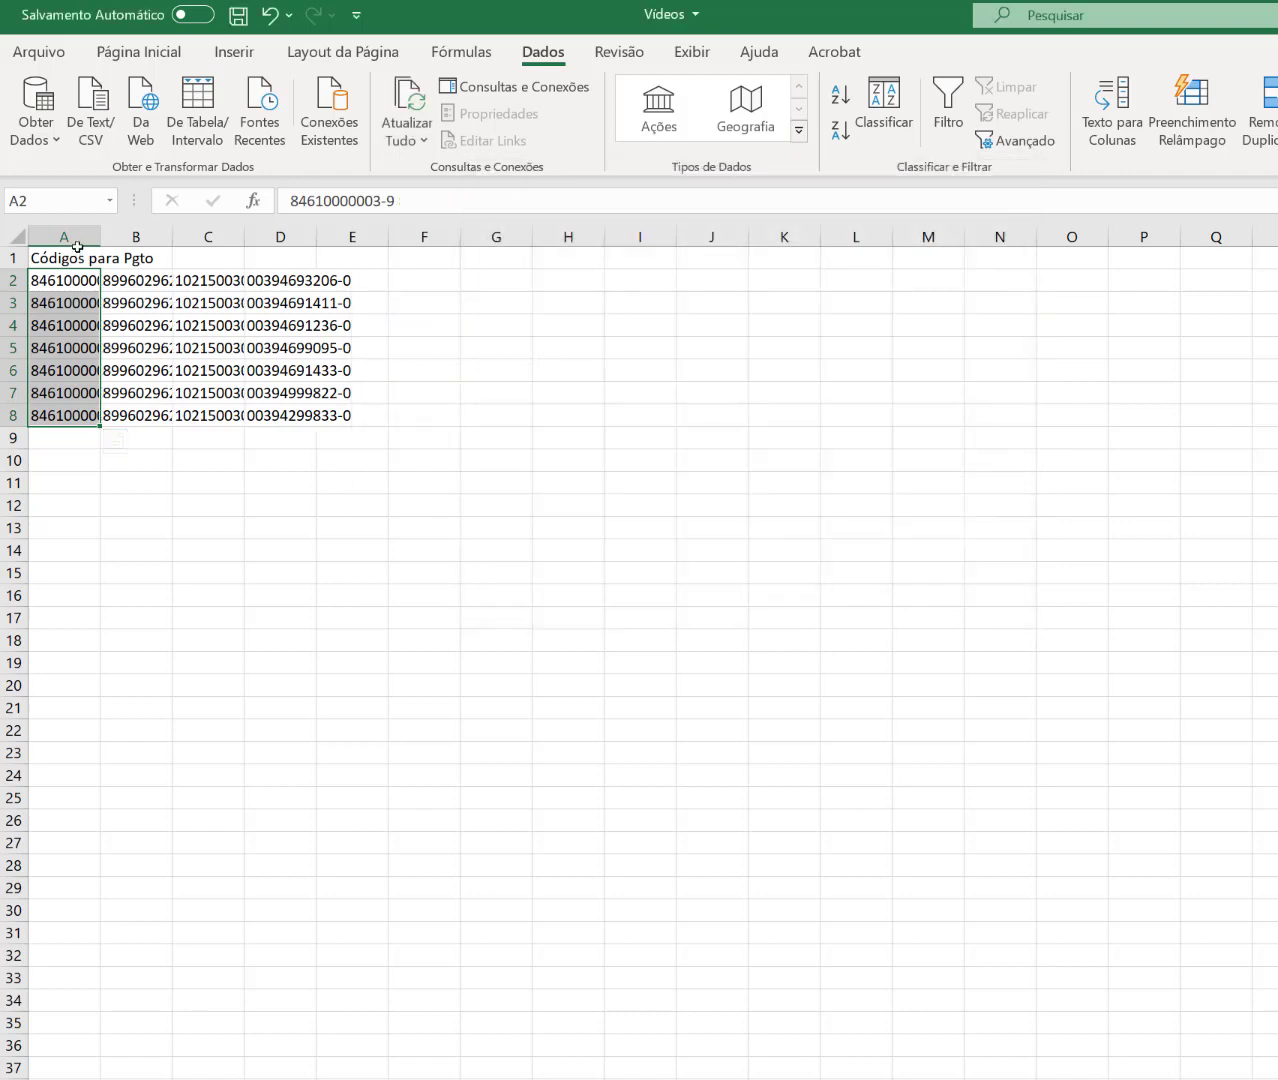
# Step: Inspect the separated parts of the payment code in row 3 across columns A to D
pyautogui.click(125, 304)
pyautogui.click(61, 301)
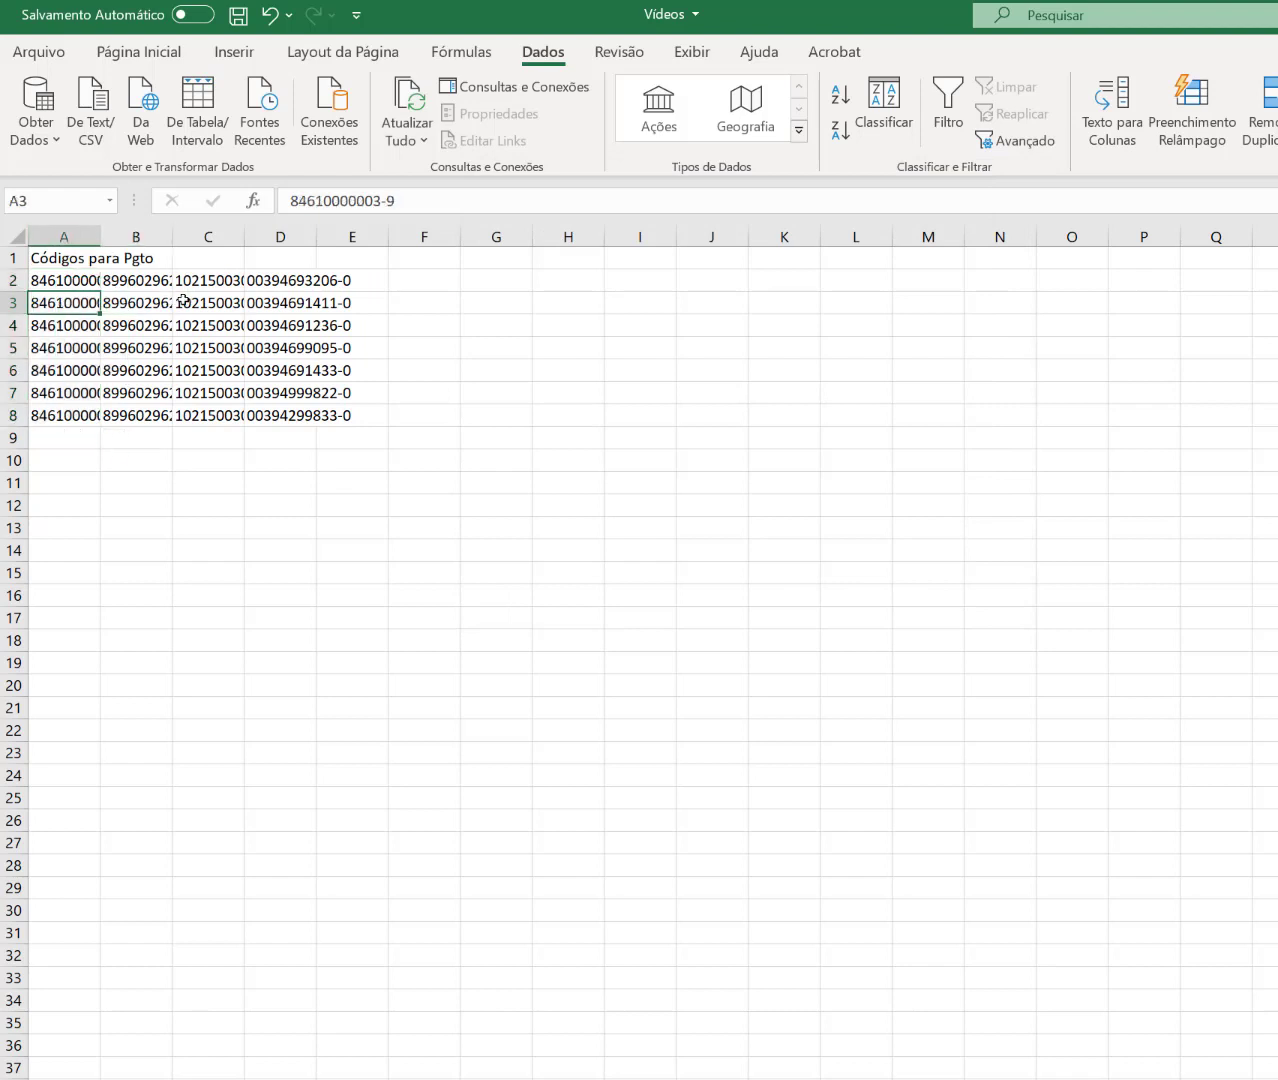
pyautogui.click(190, 304)
pyautogui.click(137, 304)
pyautogui.click(275, 304)
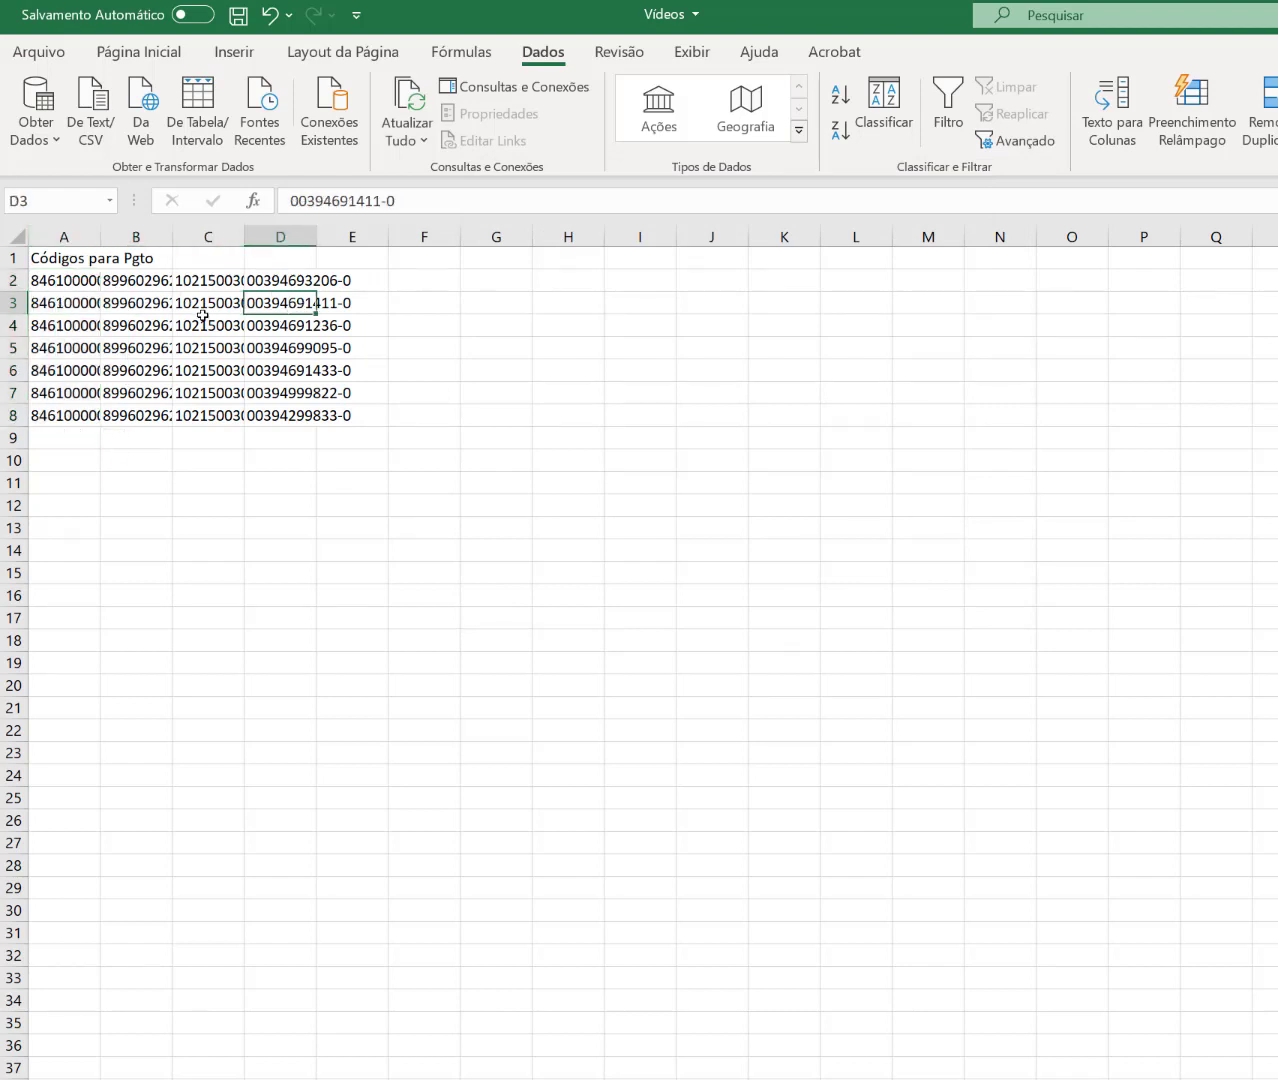
pyautogui.click(145, 310)
pyautogui.click(86, 306)
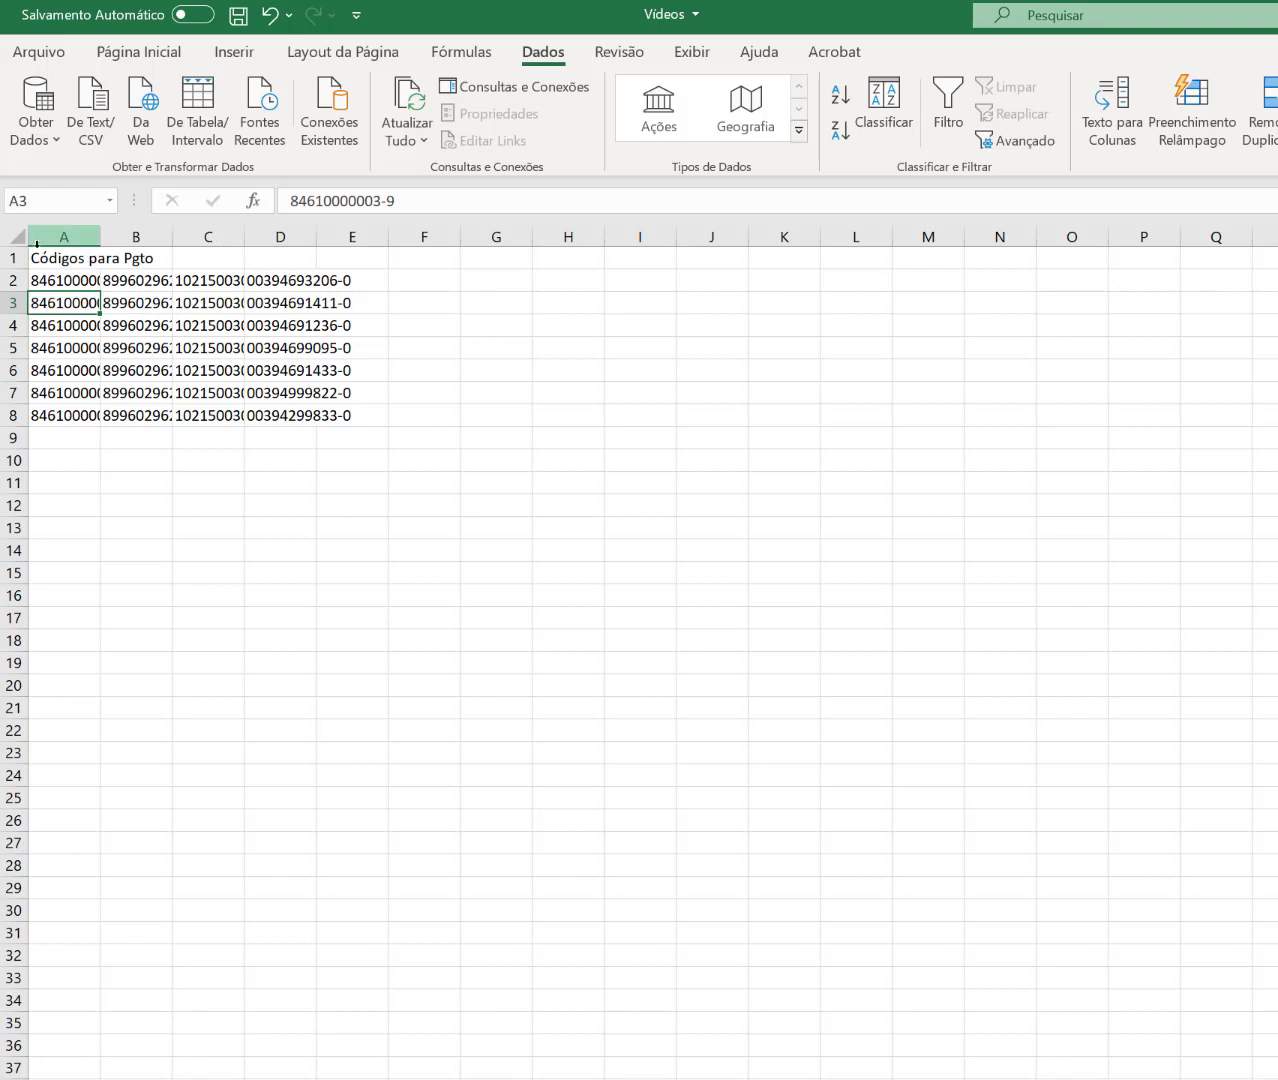
# Step: Autofit all column widths of the sheet and narrow column A to the width of its payment codes
pyautogui.click(16, 238)
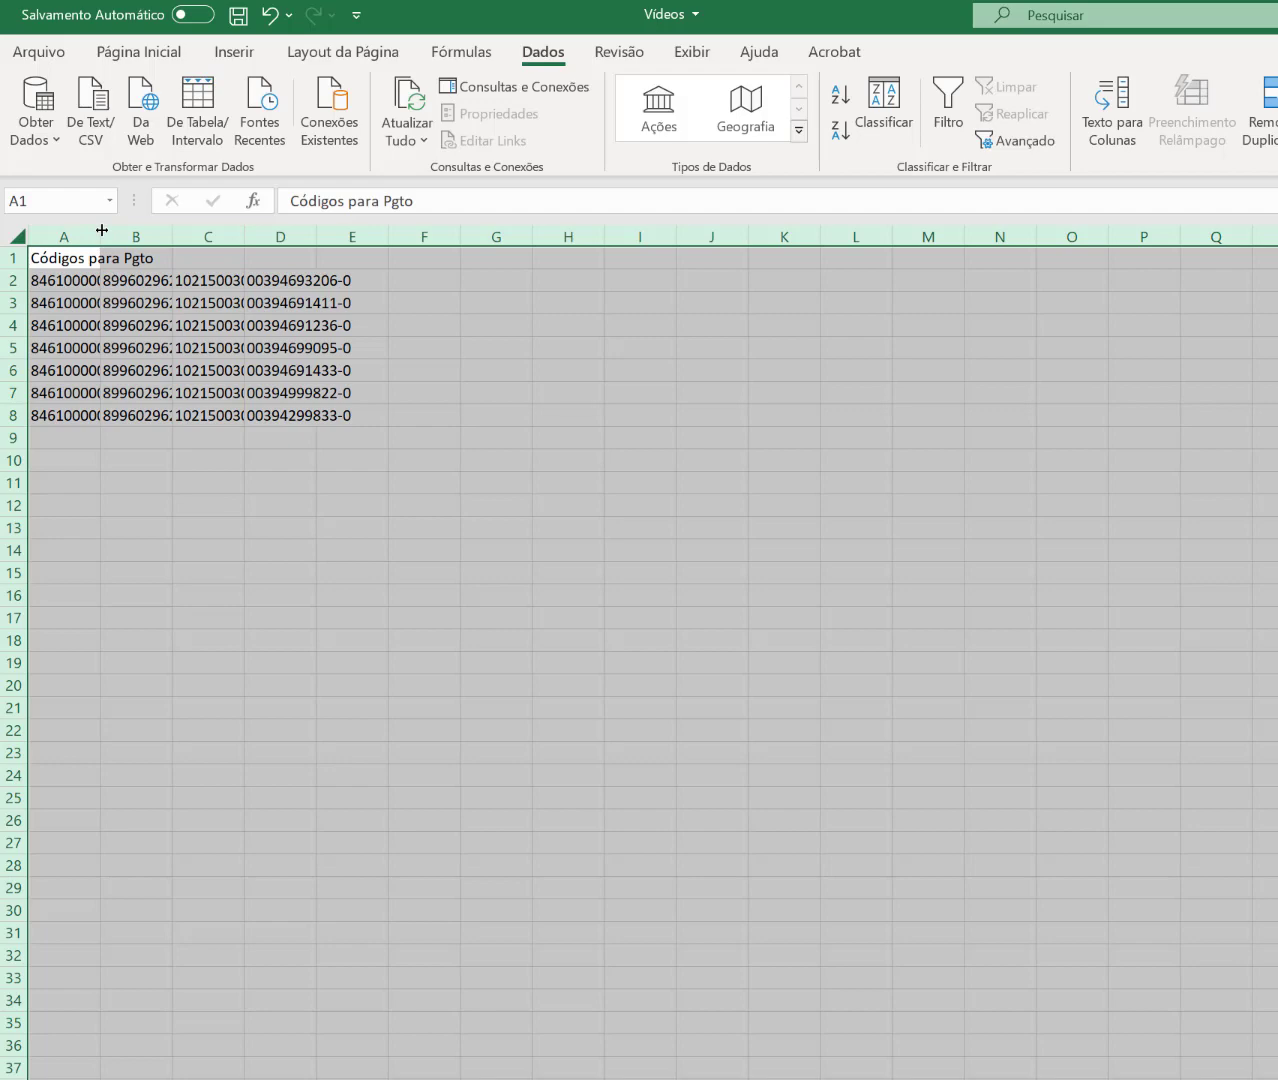
pyautogui.doubleClick(101, 230)
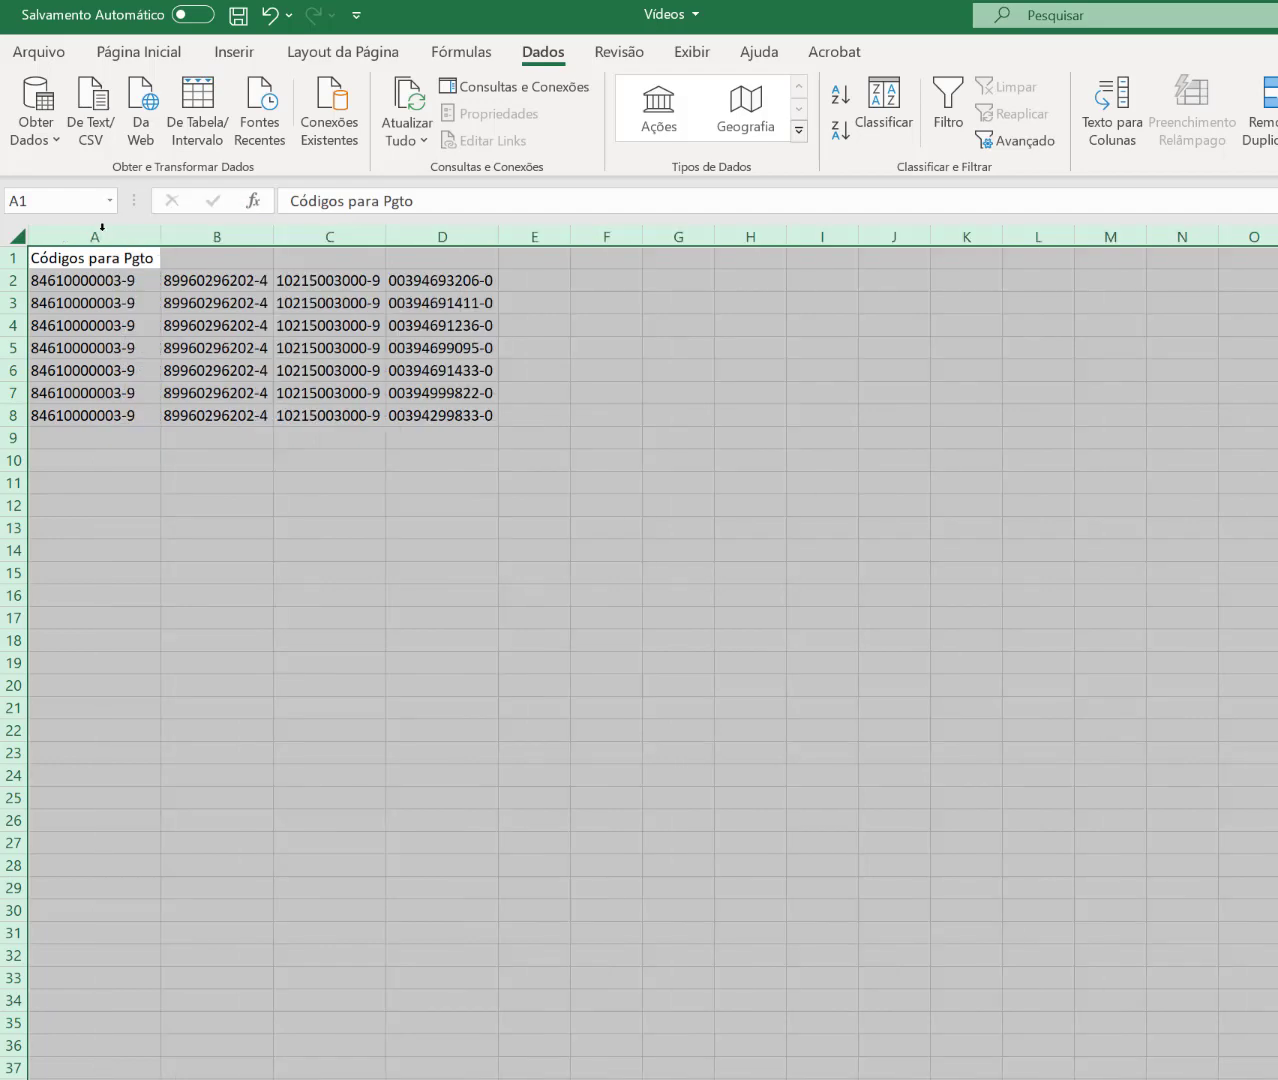
pyautogui.click(253, 510)
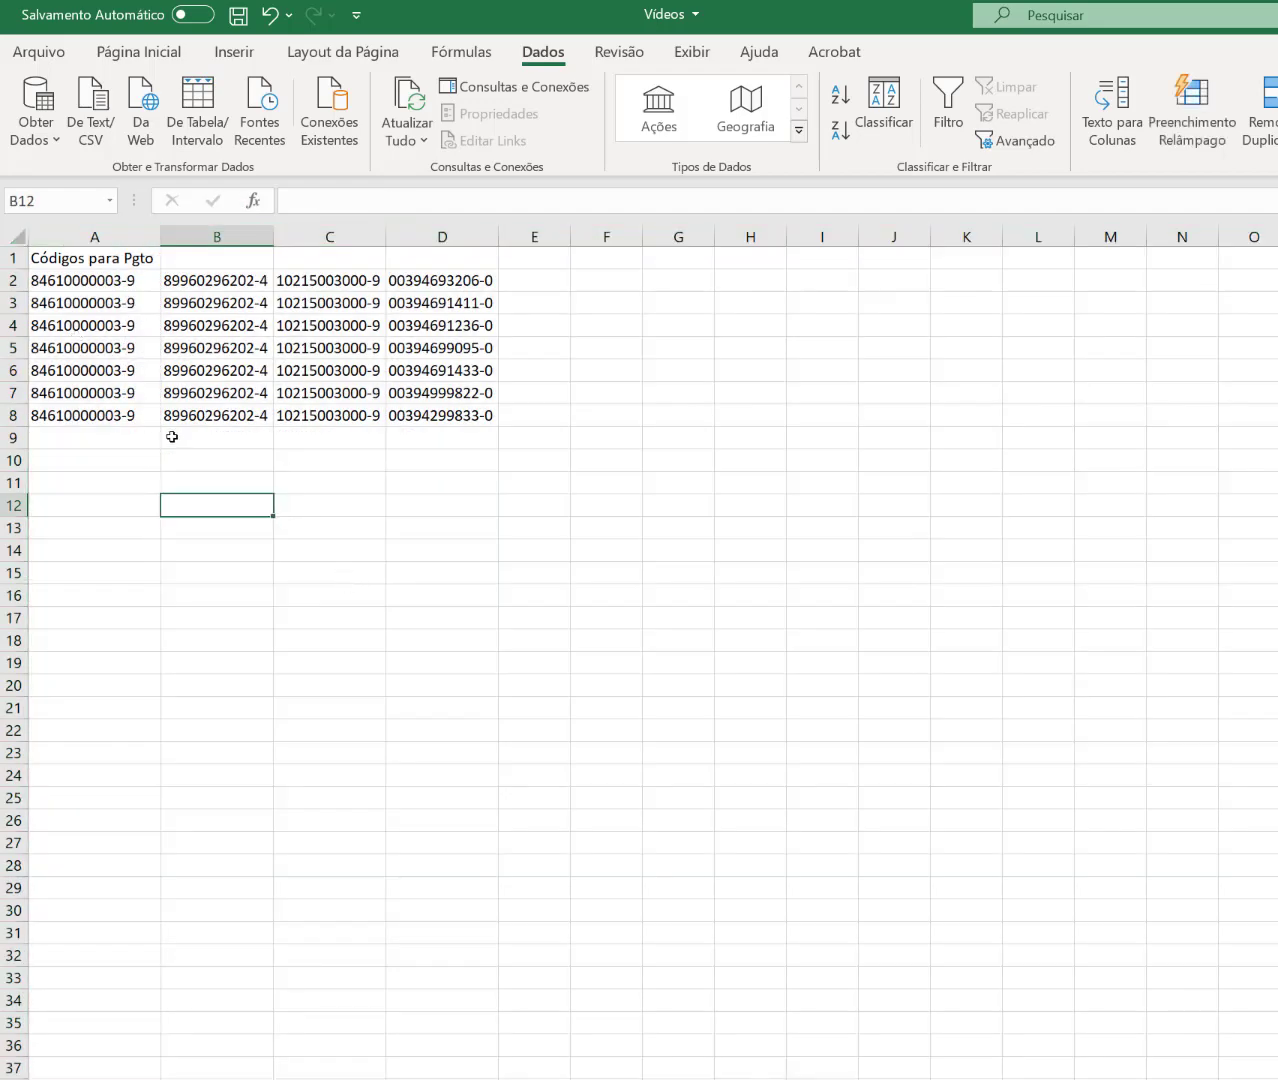
pyautogui.moveTo(157, 237); pyautogui.dragTo(142, 237)
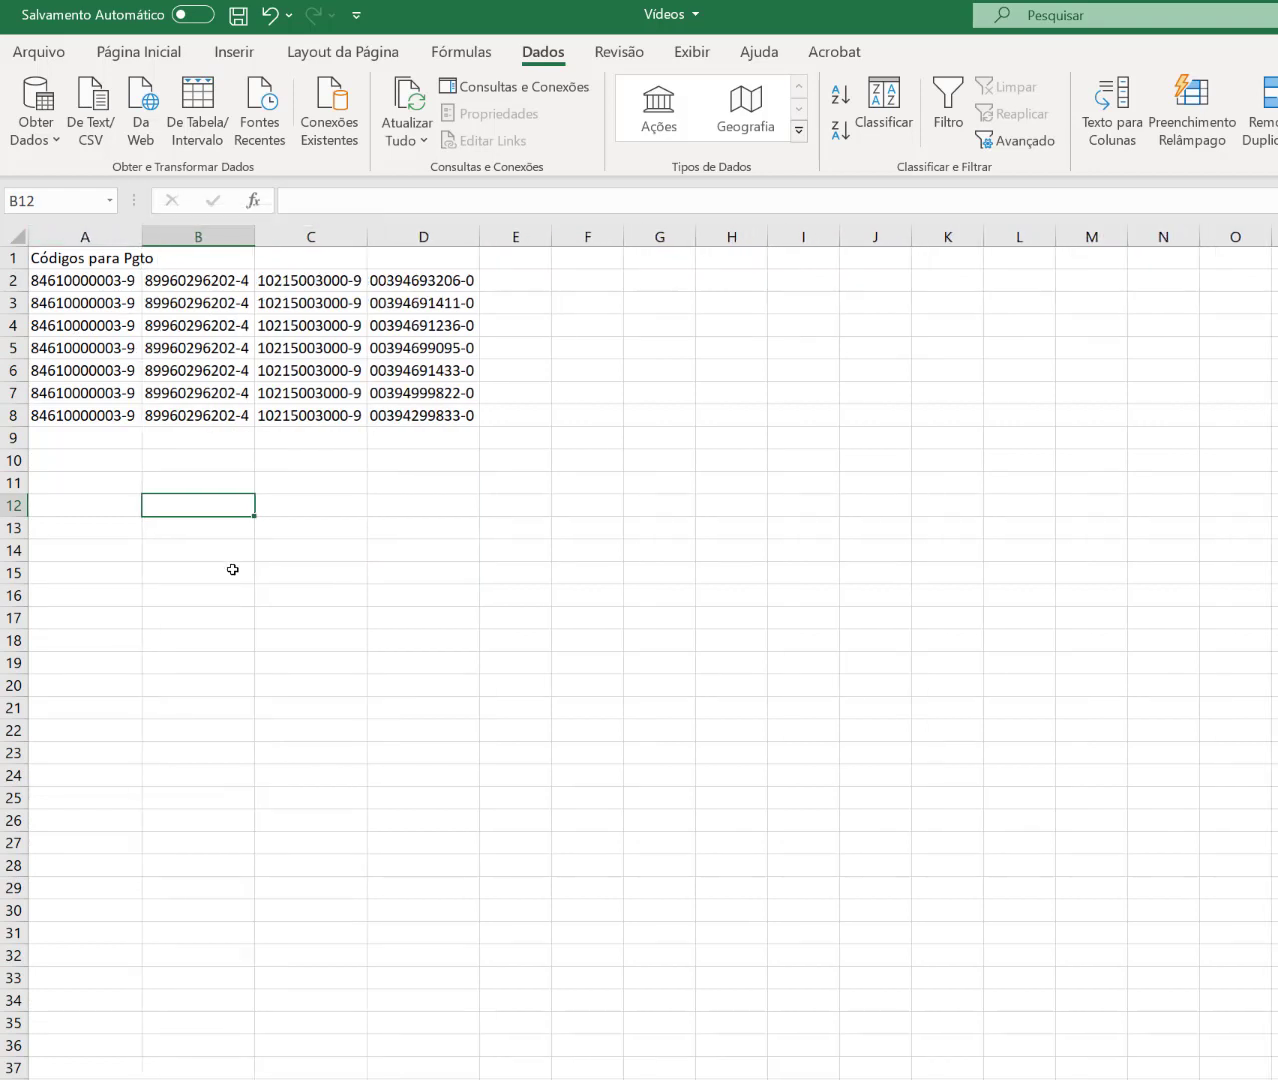
# Step: Review the separated payment code parts in rows 2 and 3 across the four resized columns
pyautogui.click(263, 619)
pyautogui.click(97, 283)
pyautogui.click(208, 282)
pyautogui.click(289, 281)
pyautogui.click(428, 303)
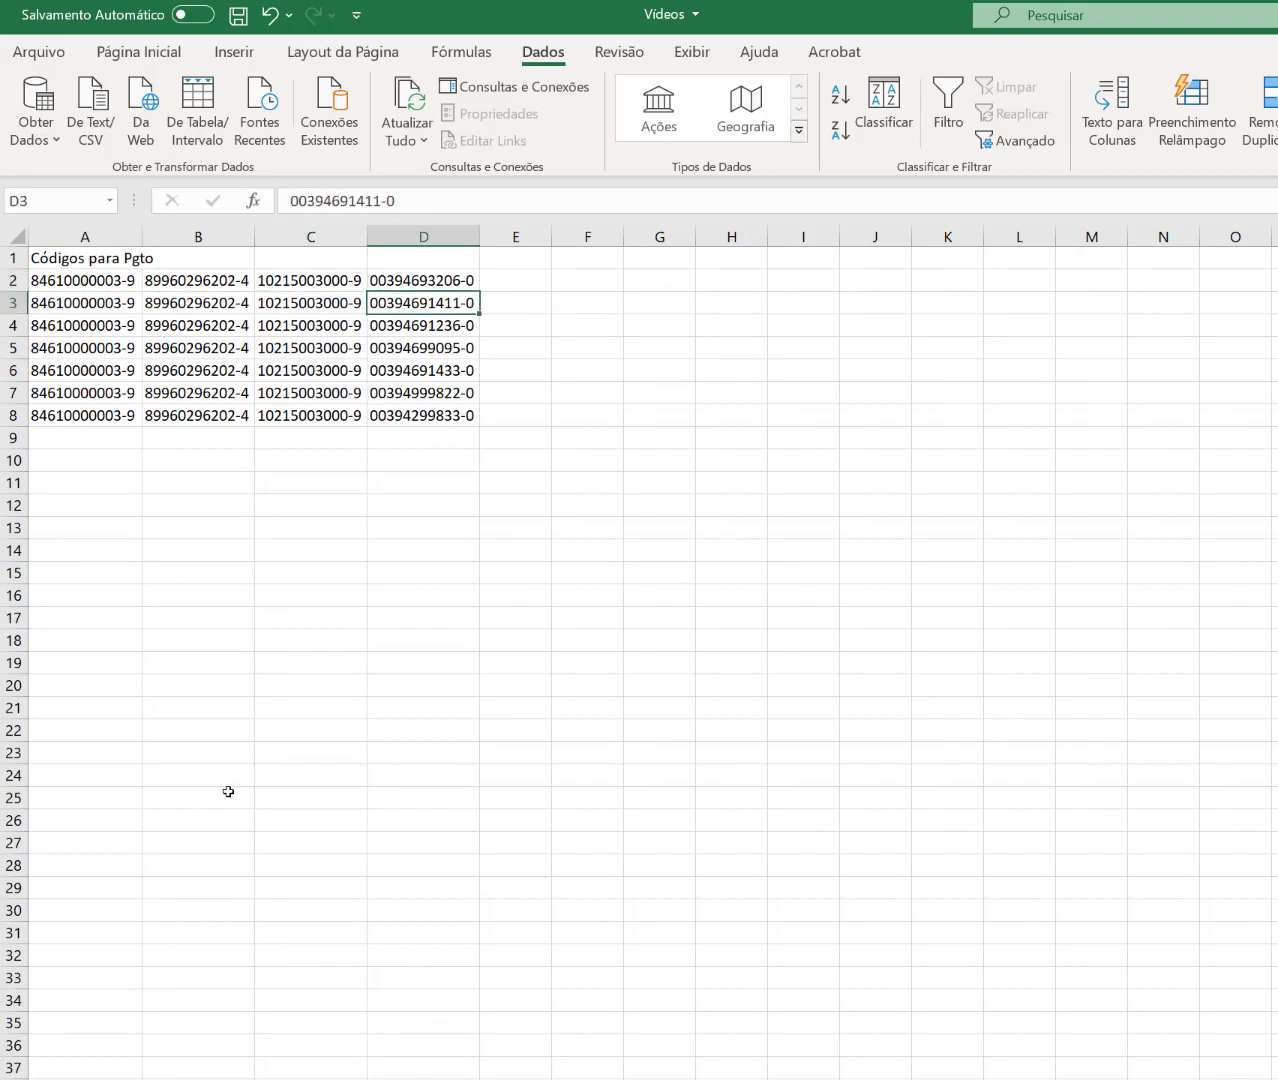
# Step: Switch to the worksheet headed Código da Peça and examine the part codes in A2:A7
pyautogui.hotkey('ctrl', 'pagedown')
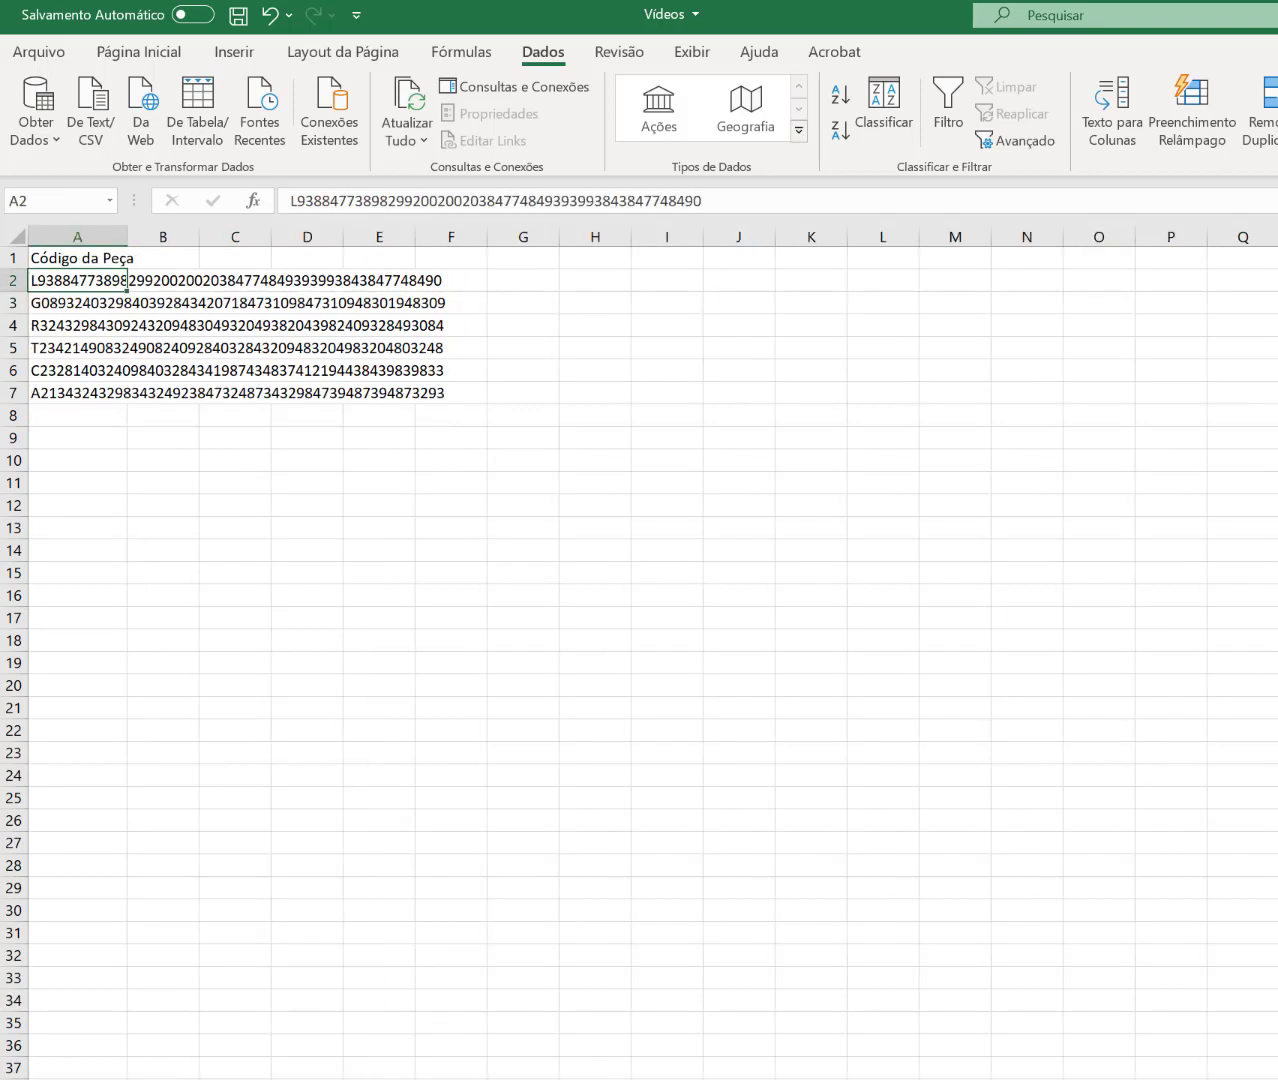
pyautogui.click(91, 822)
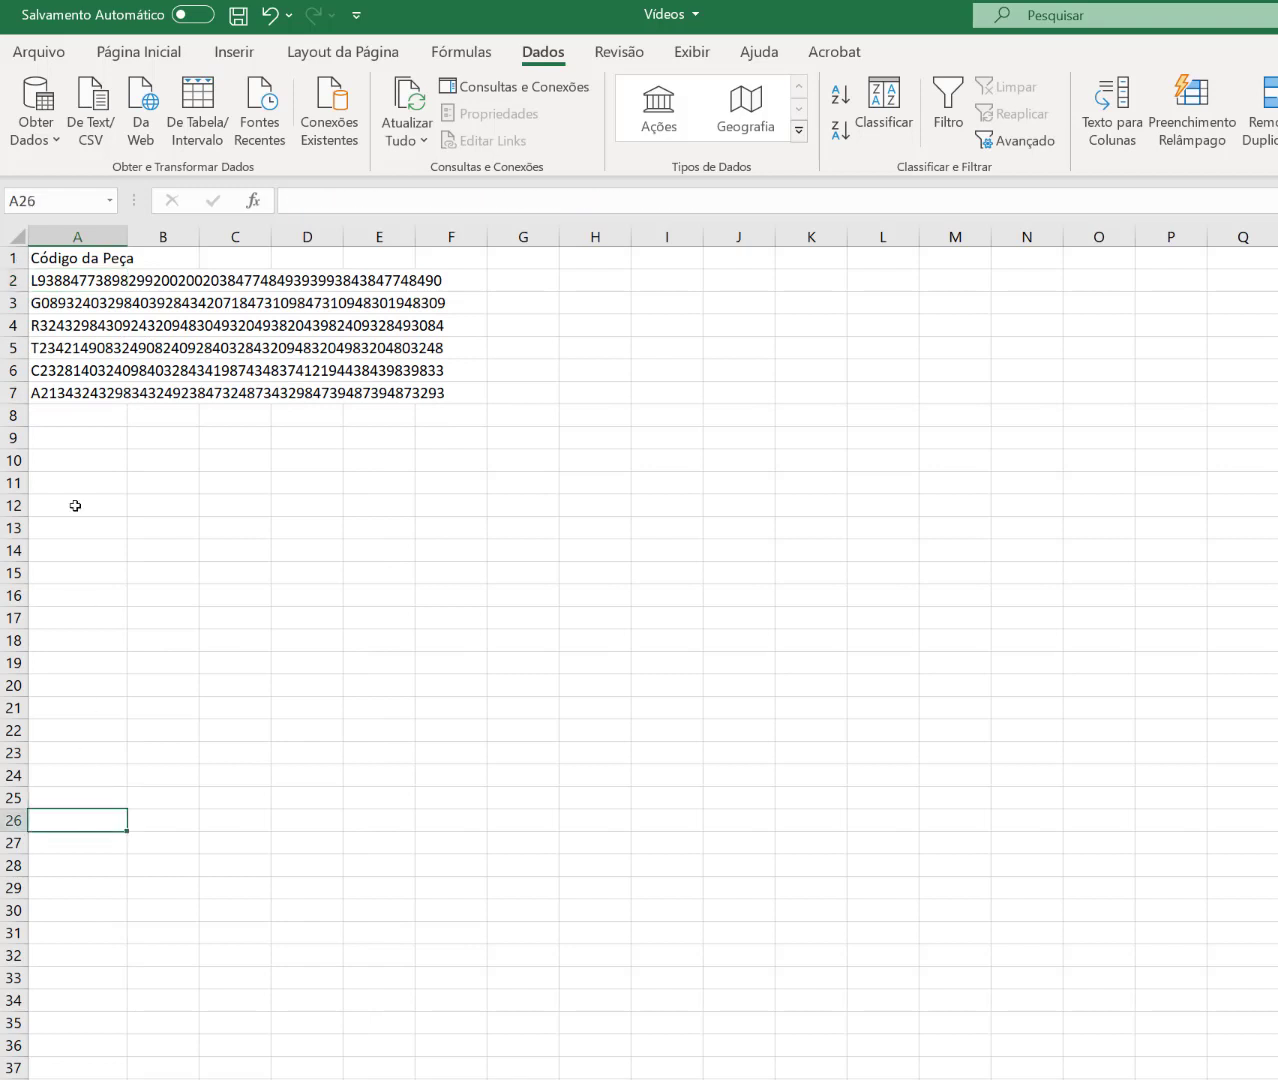
pyautogui.click(54, 285)
pyautogui.moveTo(54, 297); pyautogui.dragTo(53, 395)
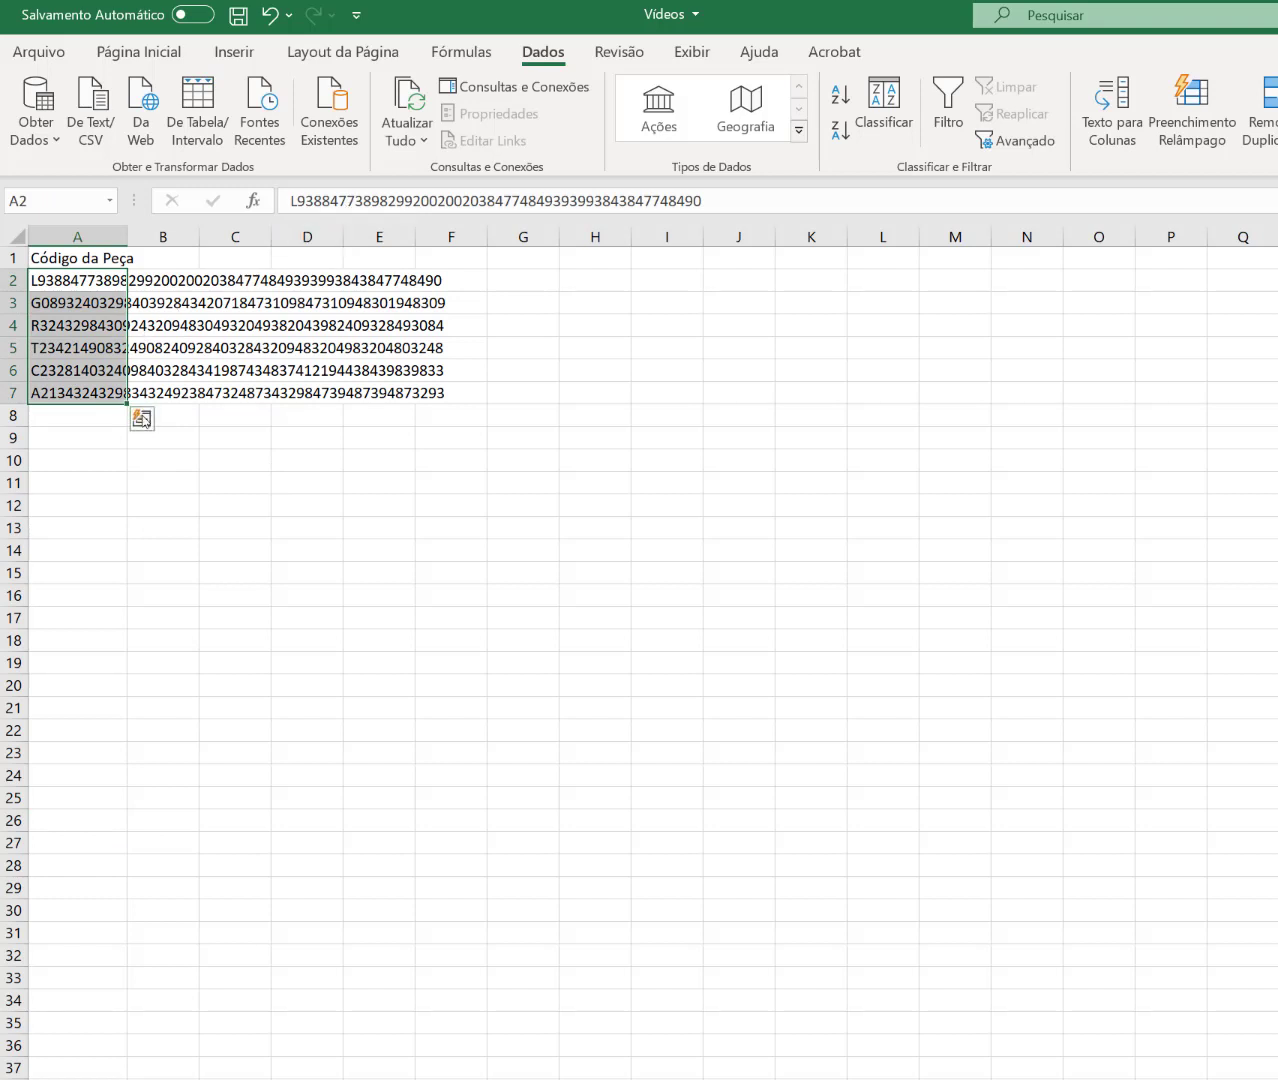
pyautogui.click(201, 512)
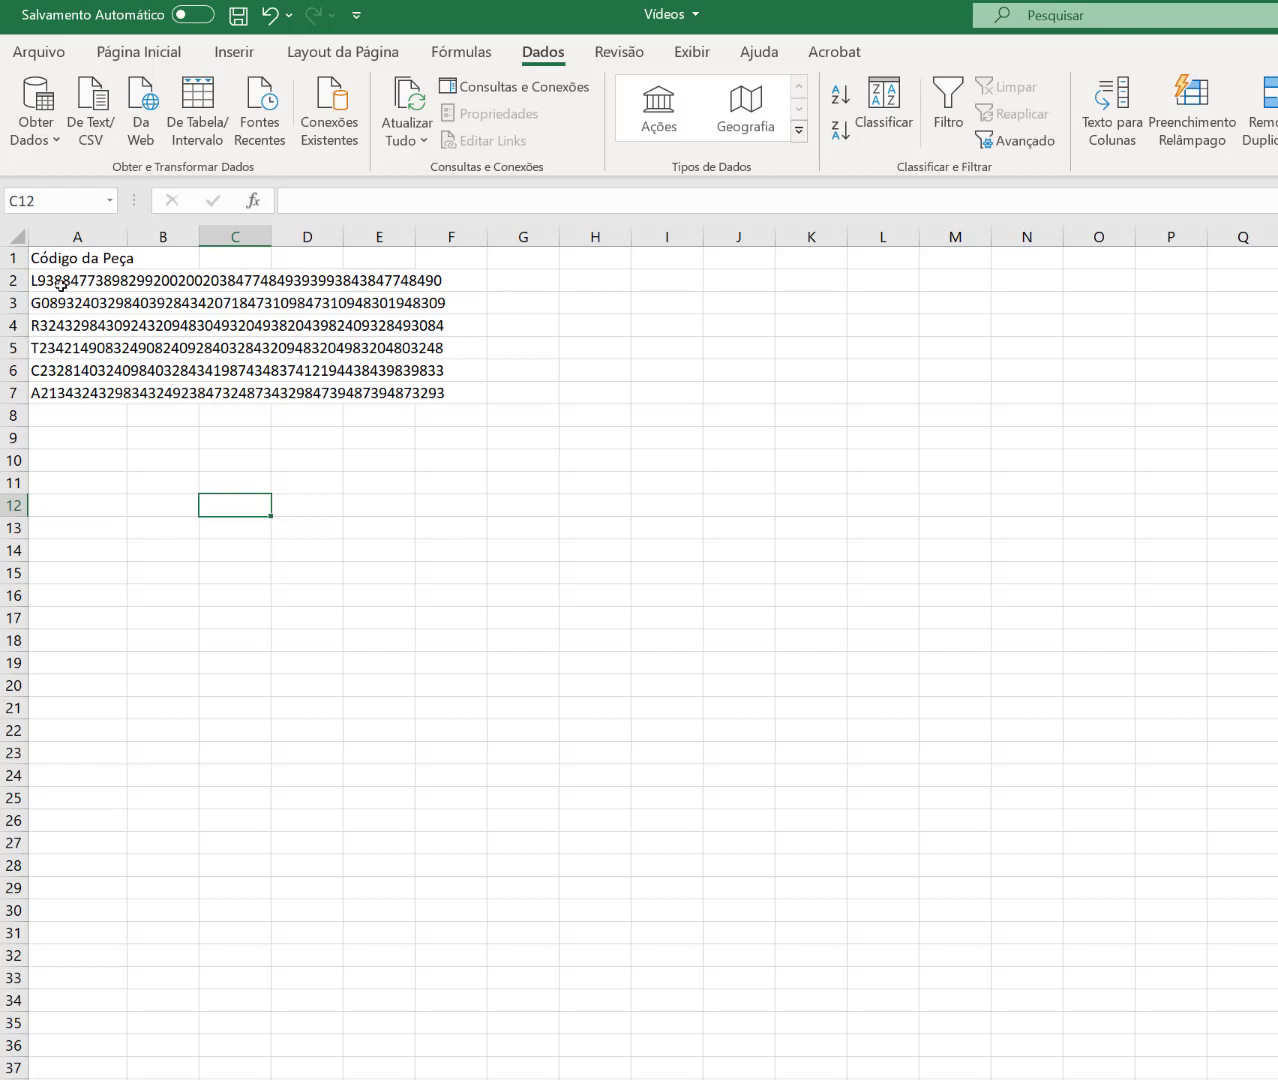
pyautogui.moveTo(60, 284); pyautogui.dragTo(70, 392)
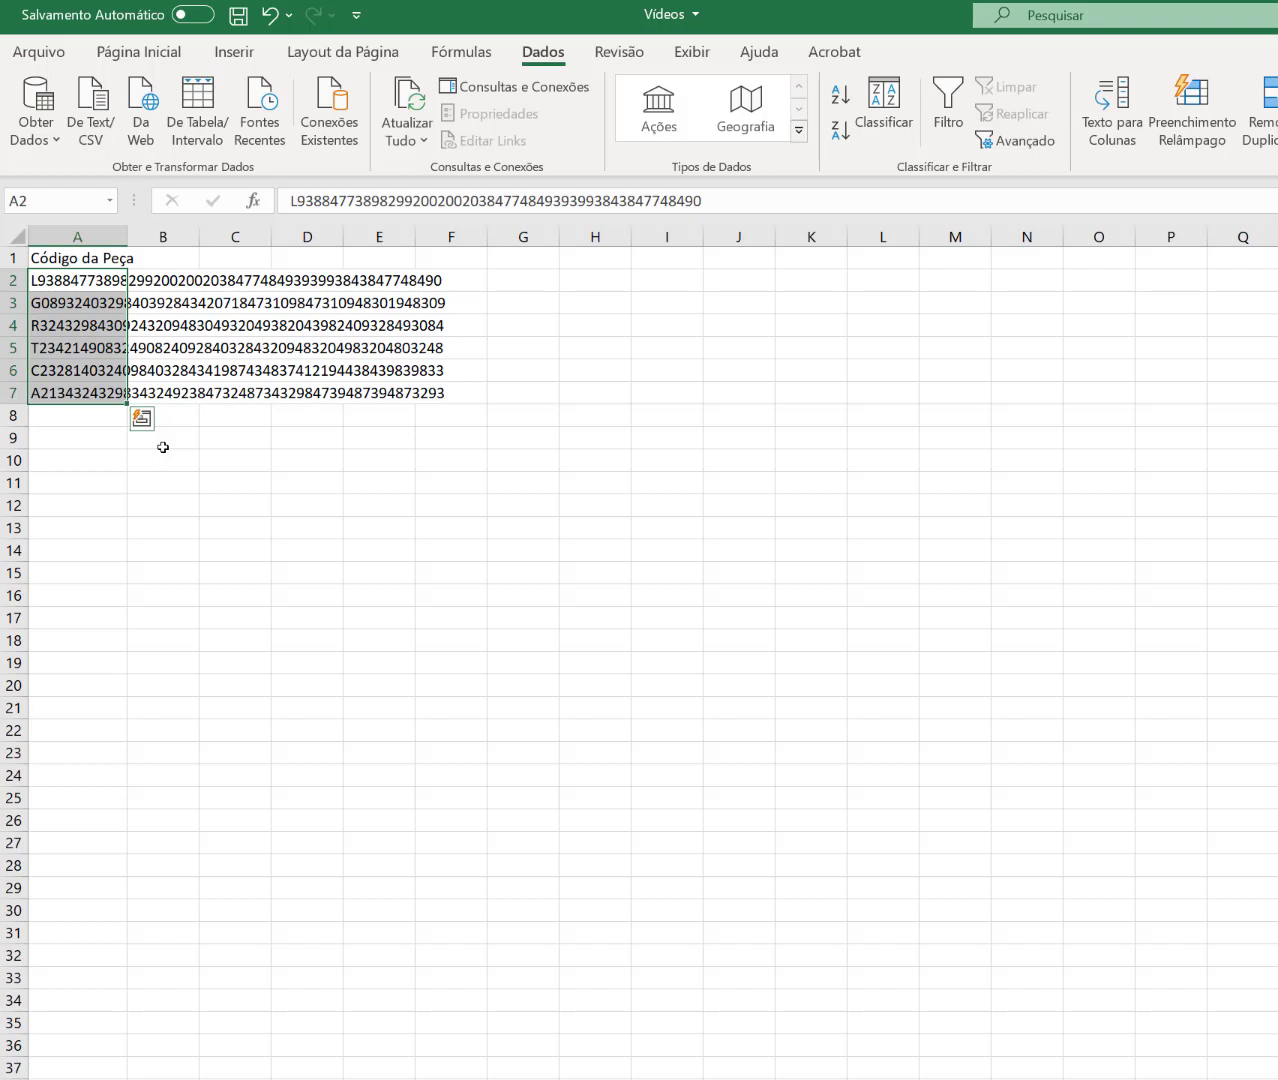
pyautogui.click(66, 477)
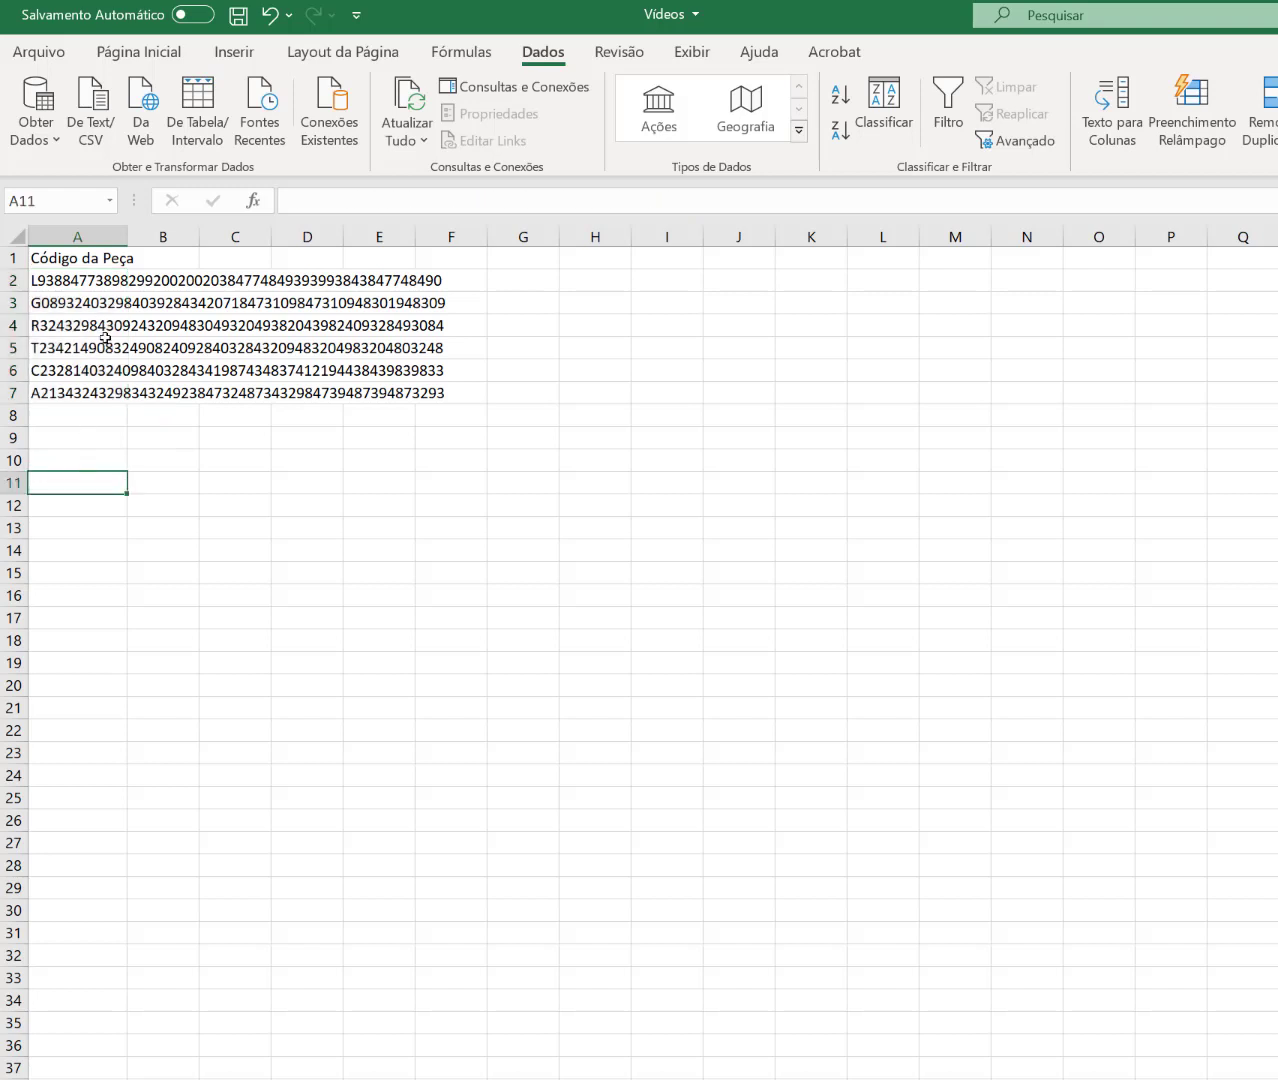
# Step: Count the characters of the last part code with =NÚM.CARACT(A7) in cell A9, and clear that cell
pyautogui.click(66, 440)
pyautogui.write('=')
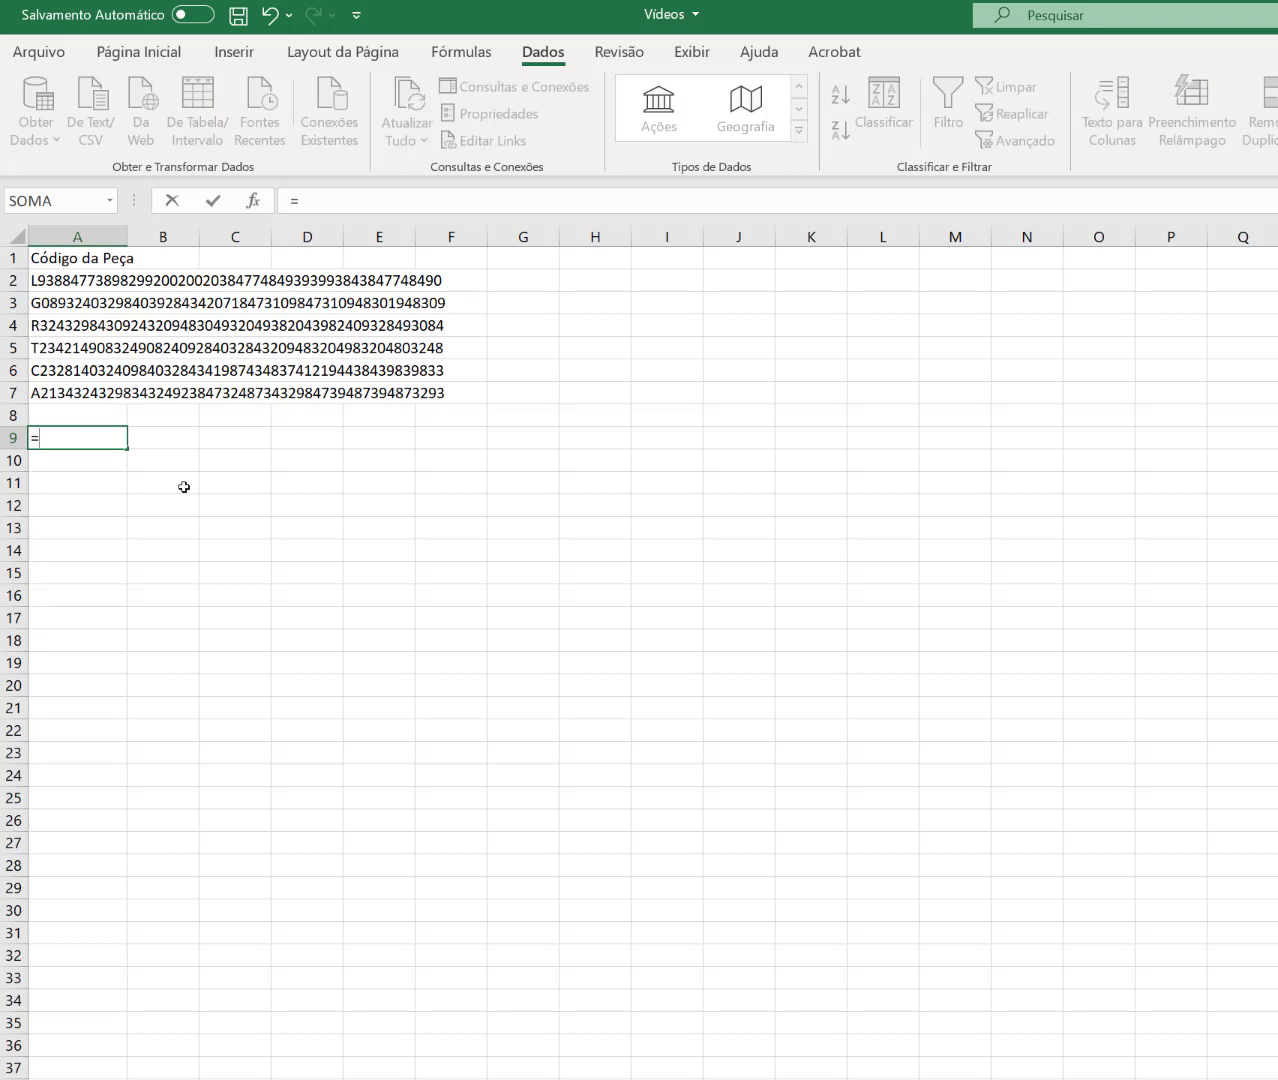
pyautogui.write('núm')
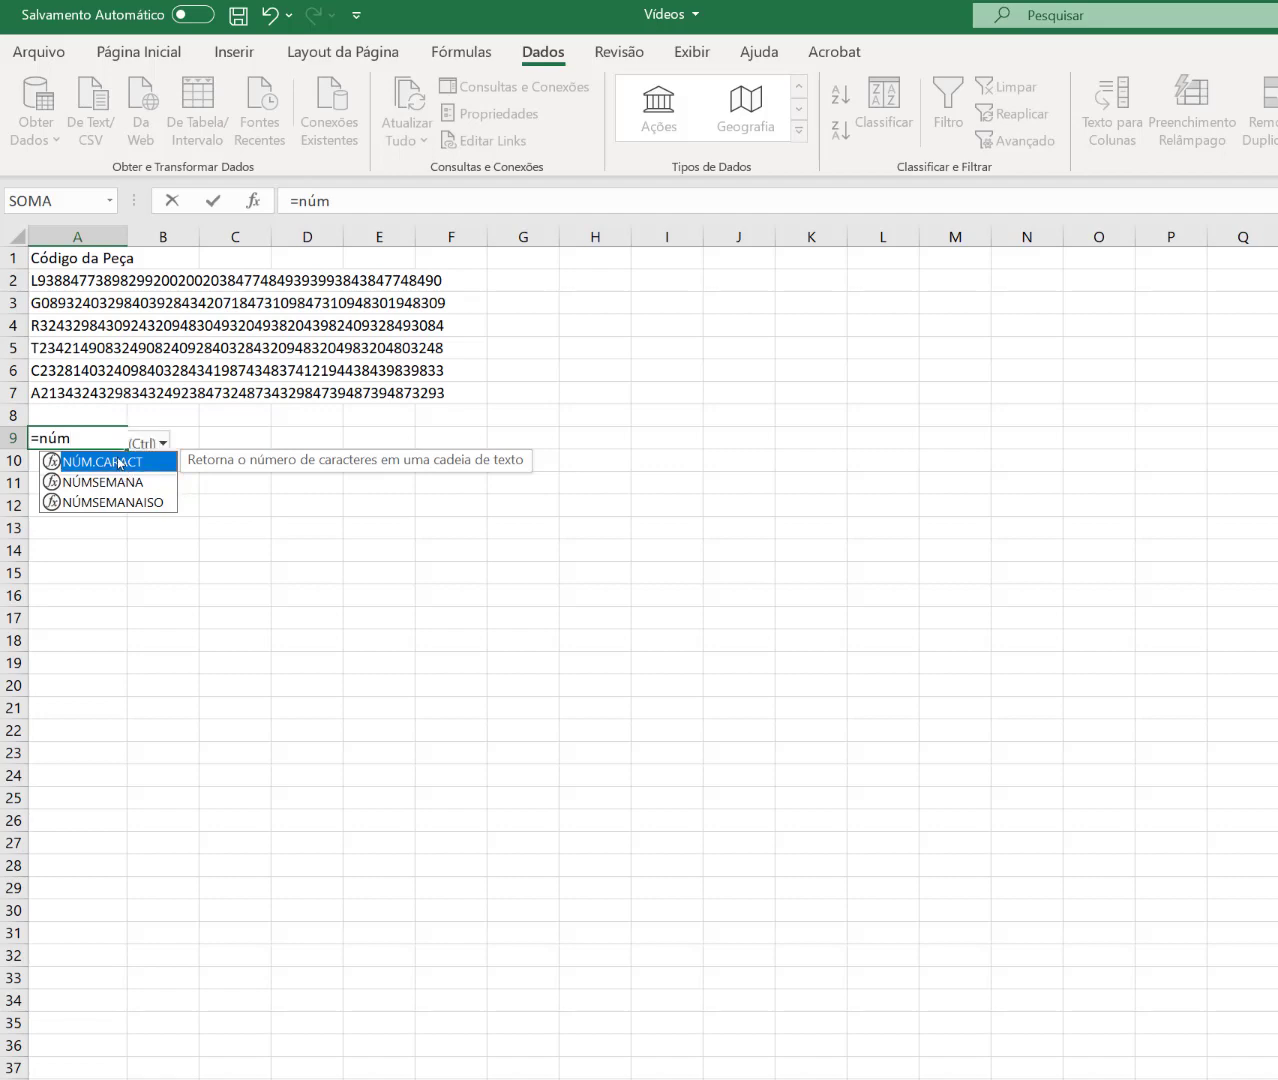
pyautogui.doubleClick(119, 462)
pyautogui.click(36, 392)
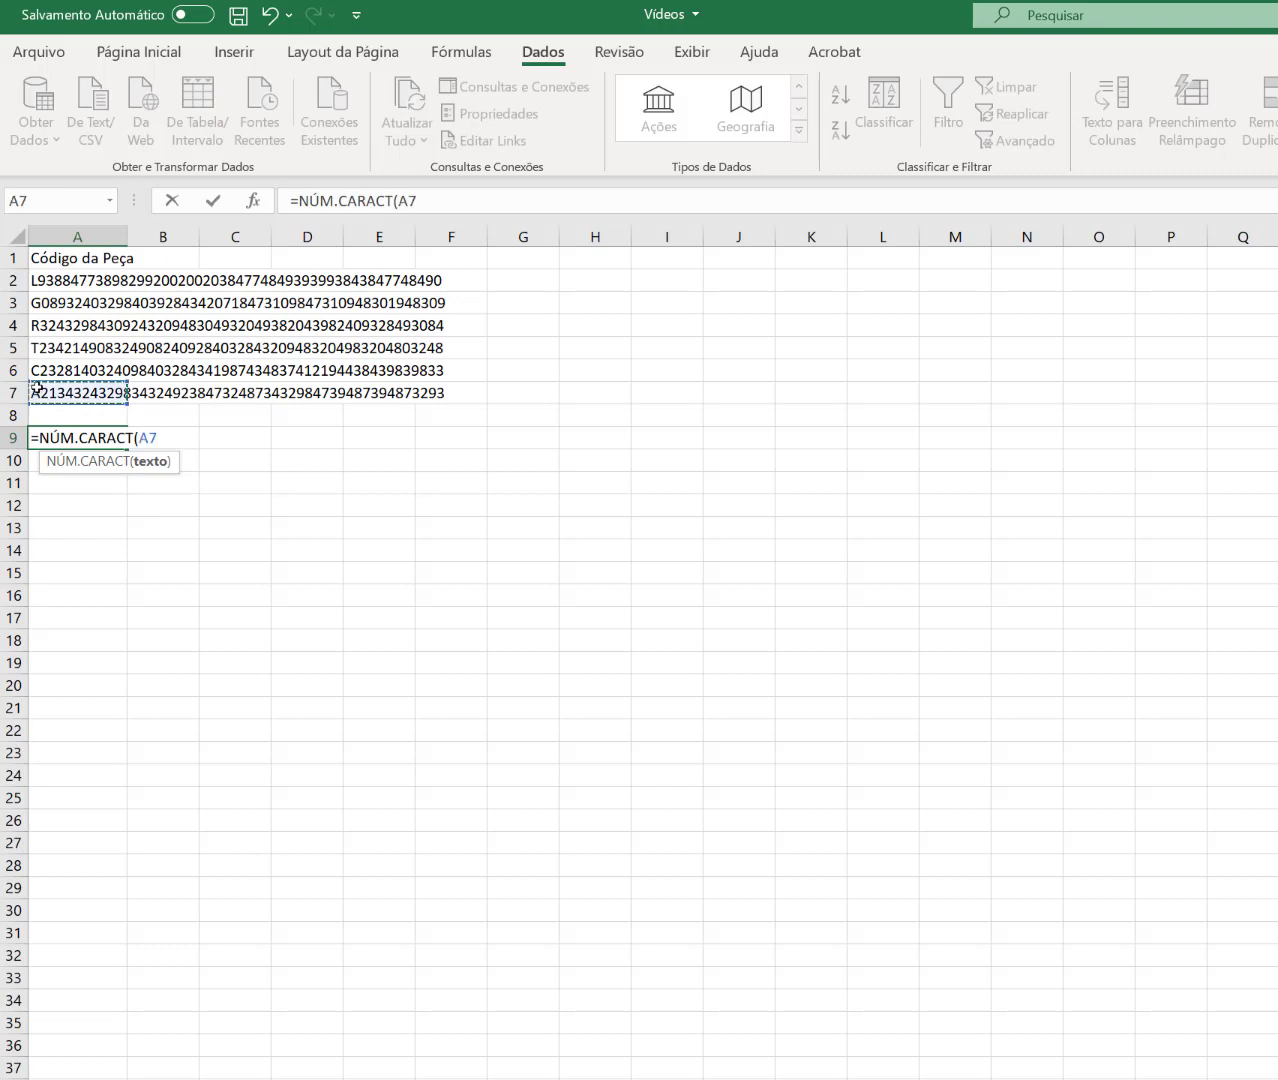
pyautogui.write(')')
pyautogui.press('Return')
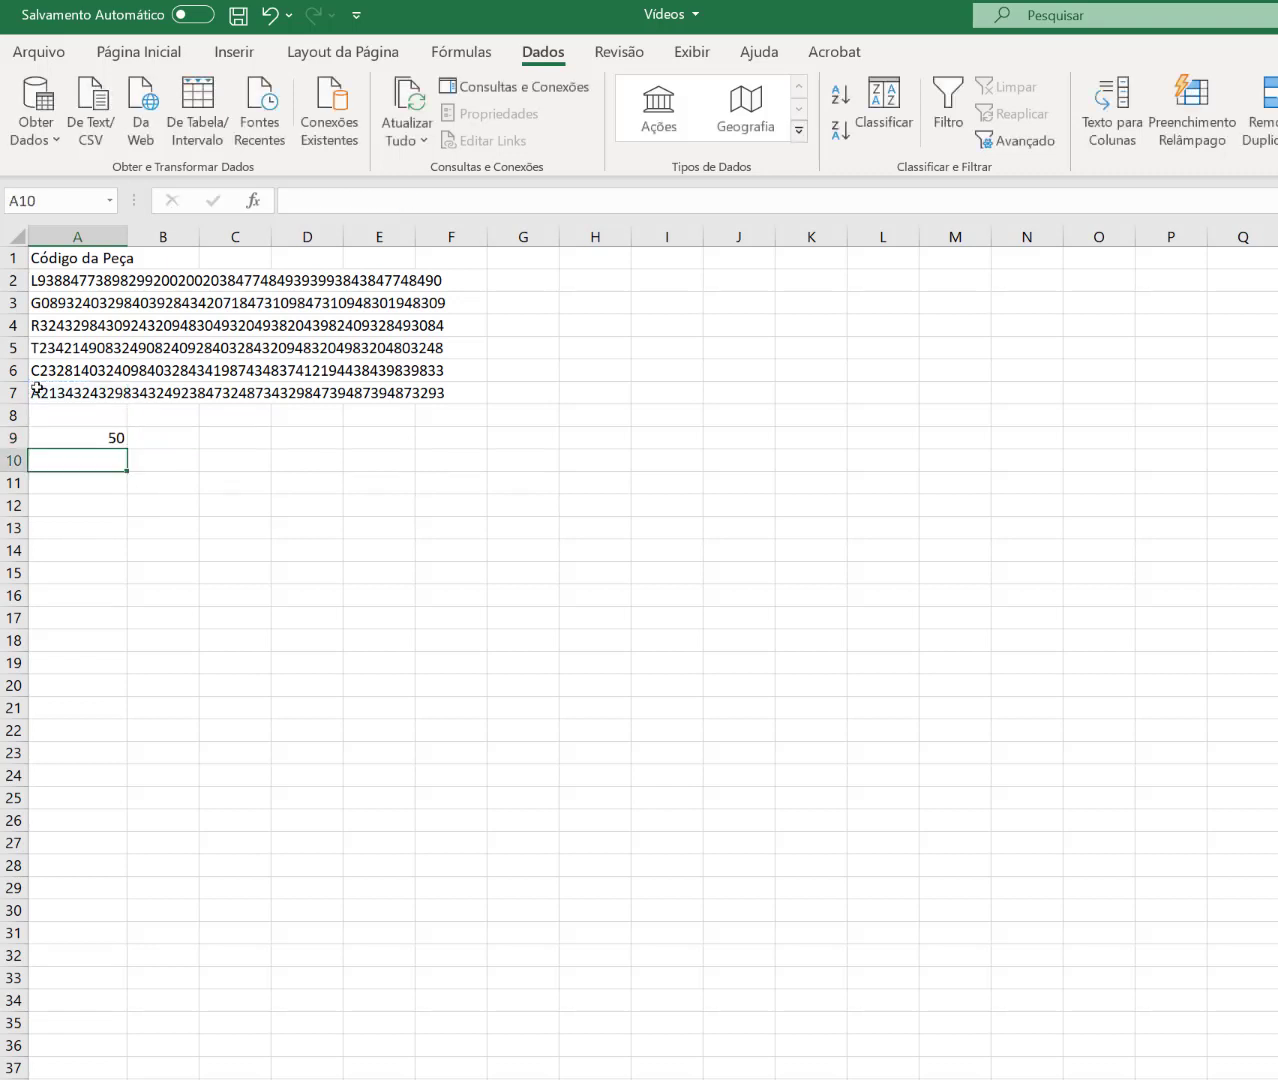
pyautogui.press('Up')
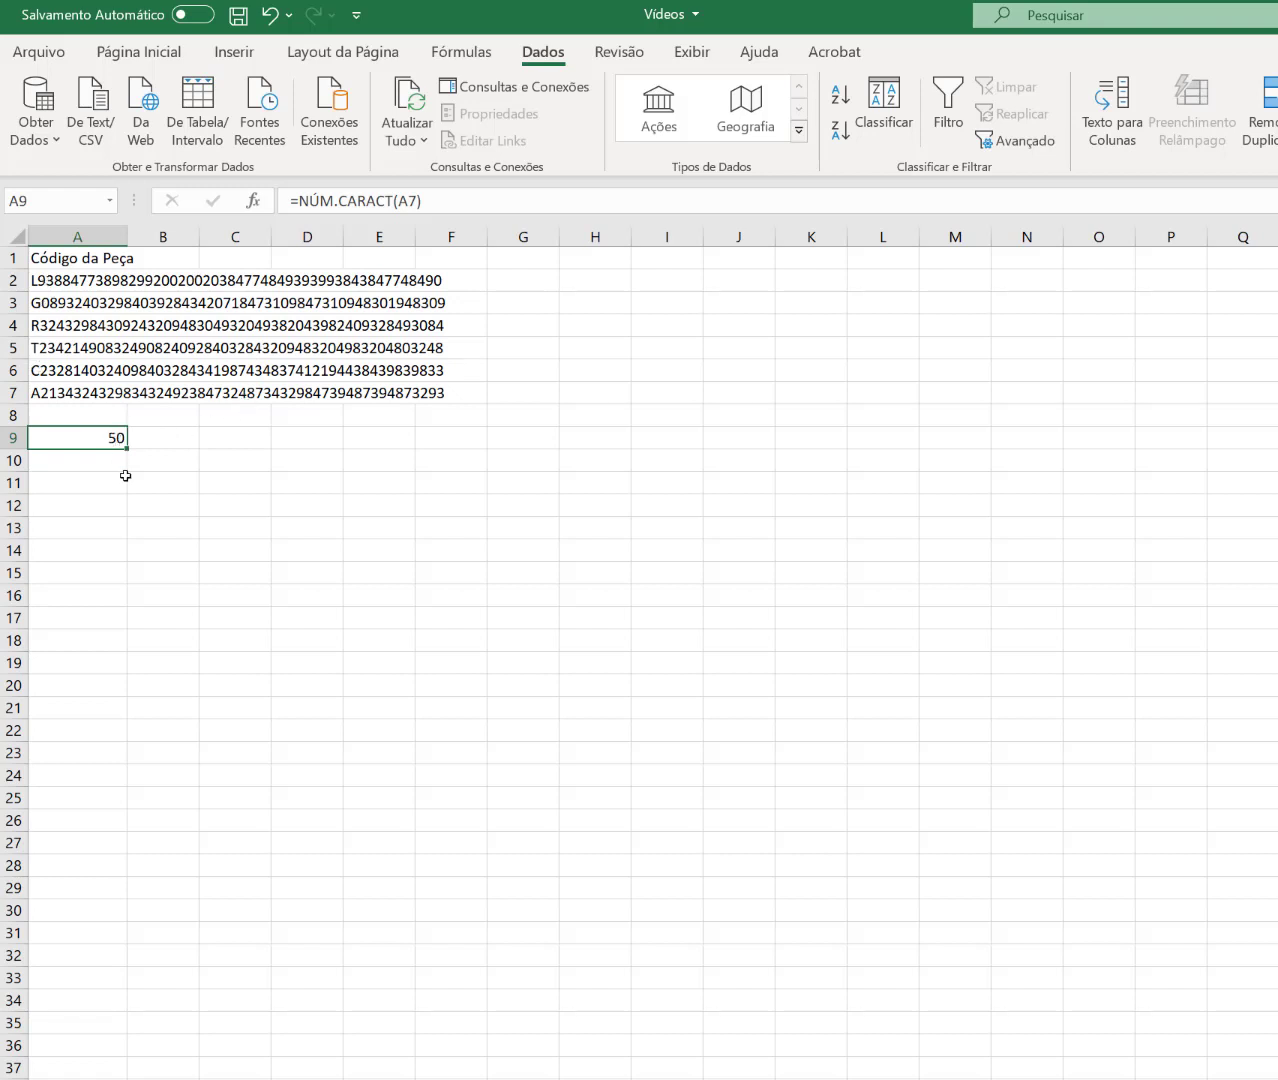
pyautogui.press('Delete')
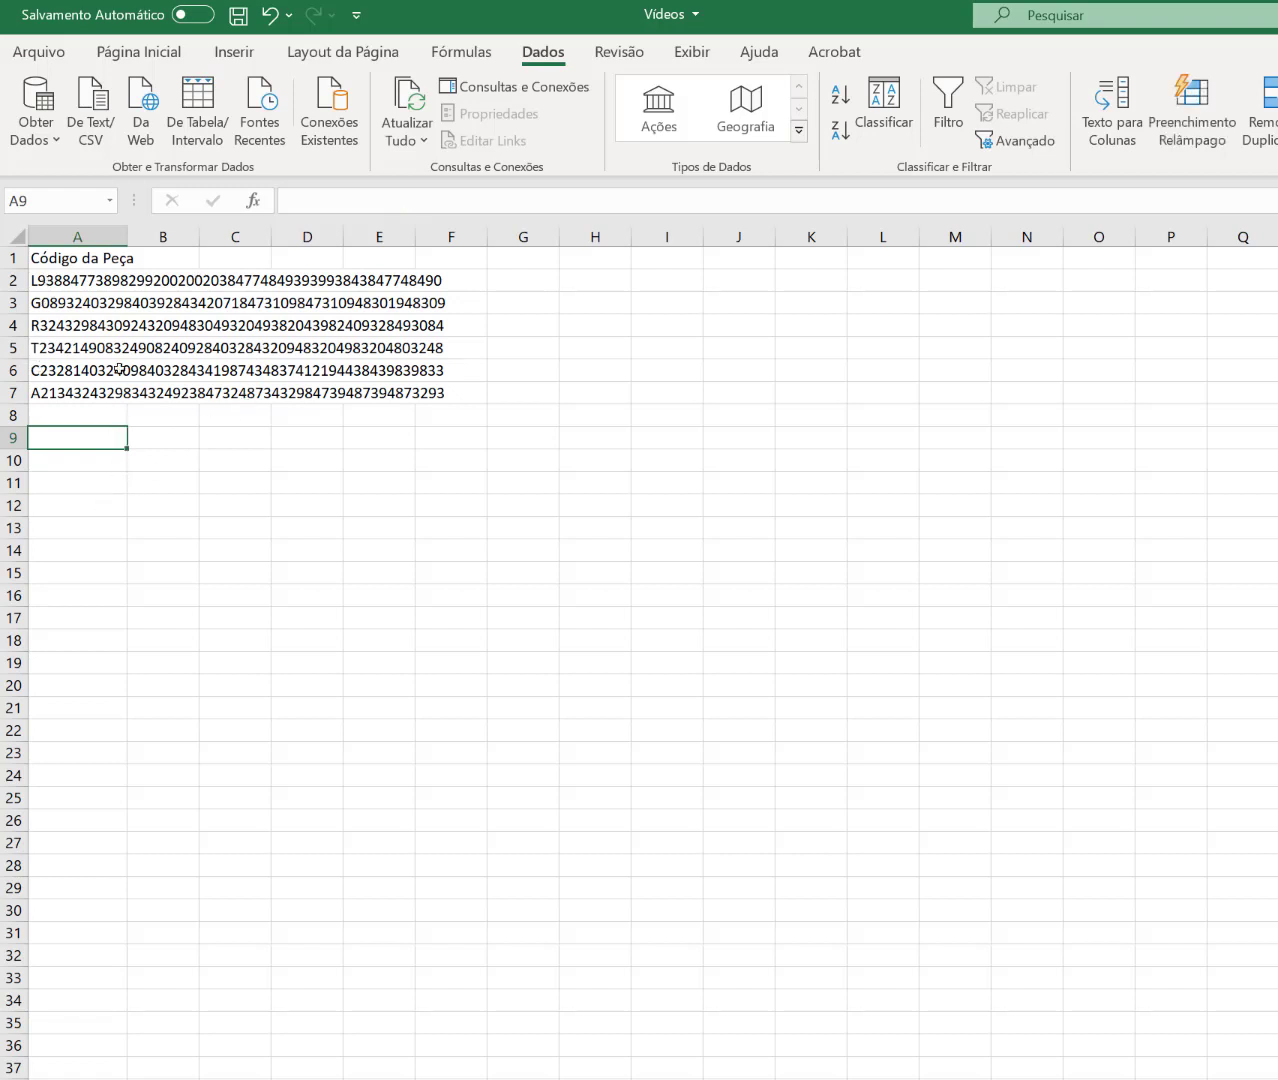
# Step: Start converting the part codes in A2:A7 from text to columns with Largura fixa, and advance to the column break settings
pyautogui.click(42, 282)
pyautogui.moveTo(57, 347); pyautogui.dragTo(57, 392)
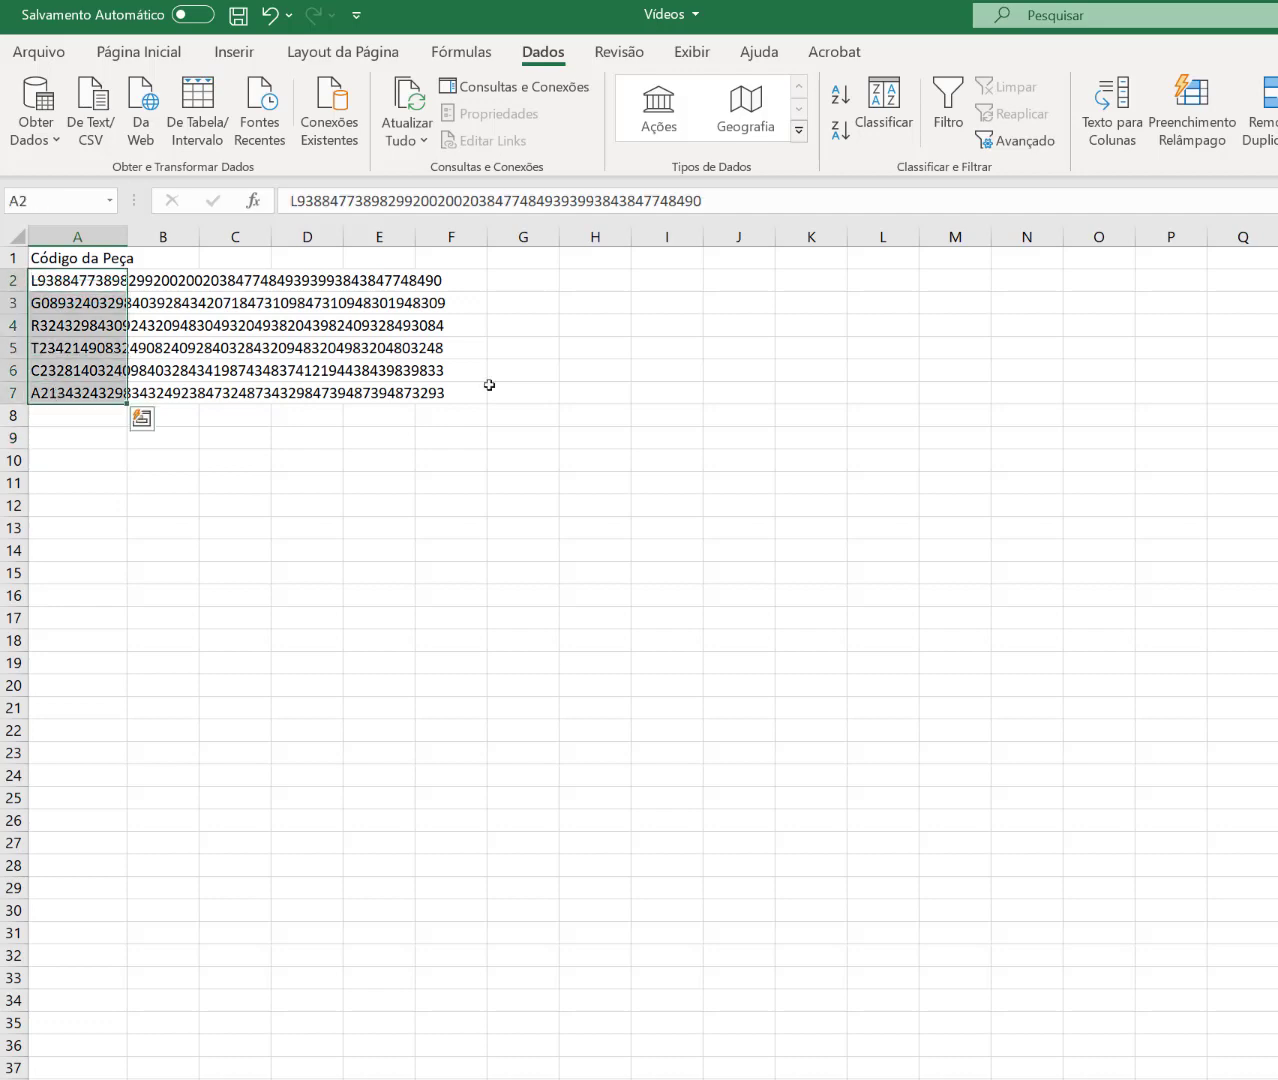
pyautogui.click(1126, 113)
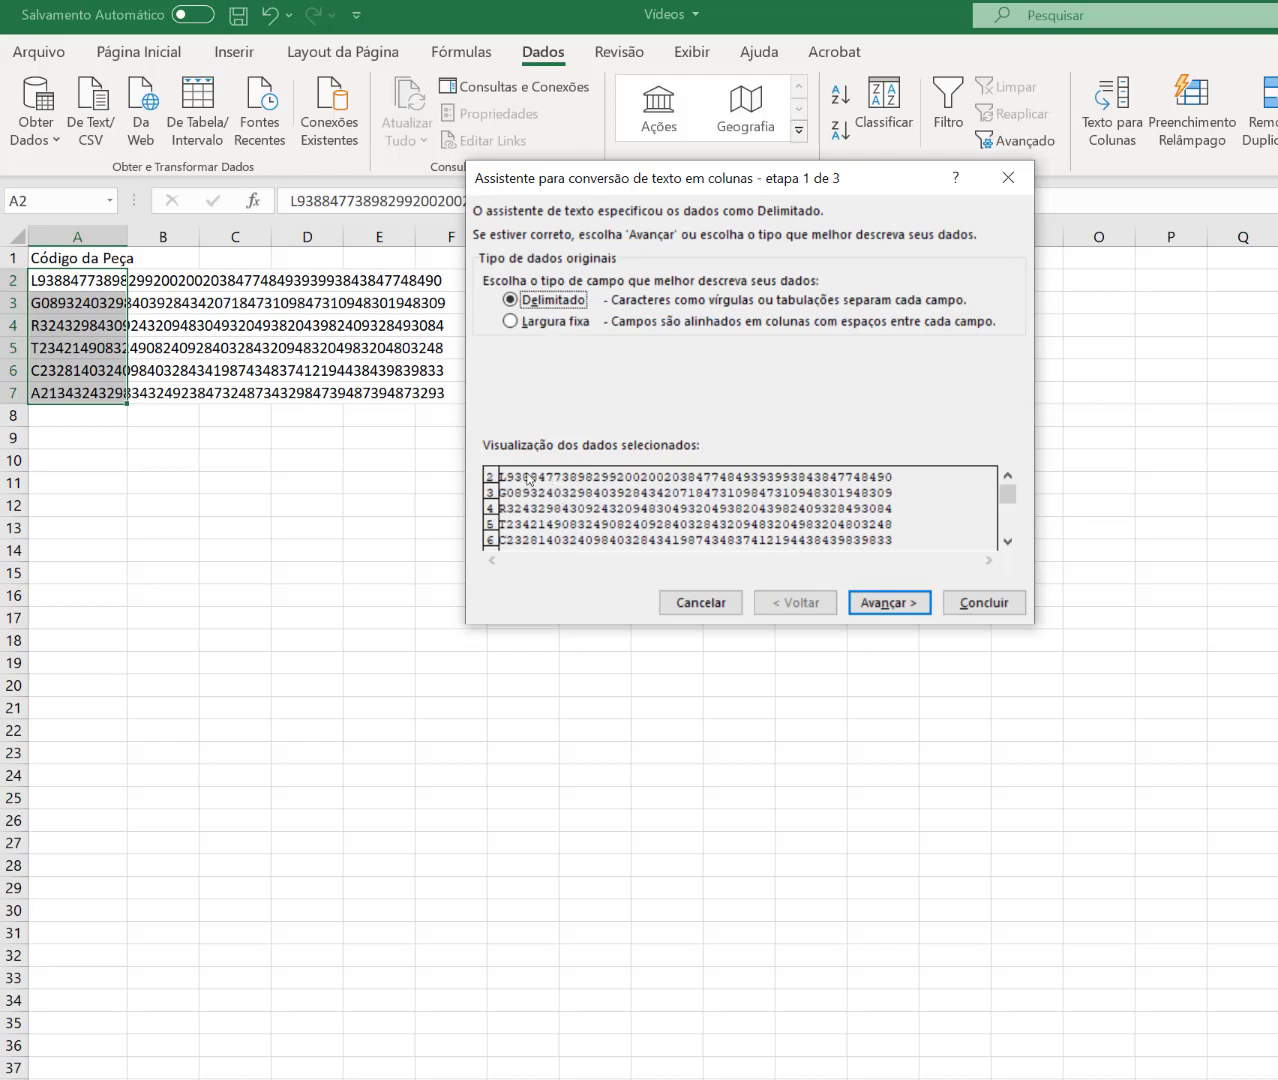
pyautogui.click(512, 322)
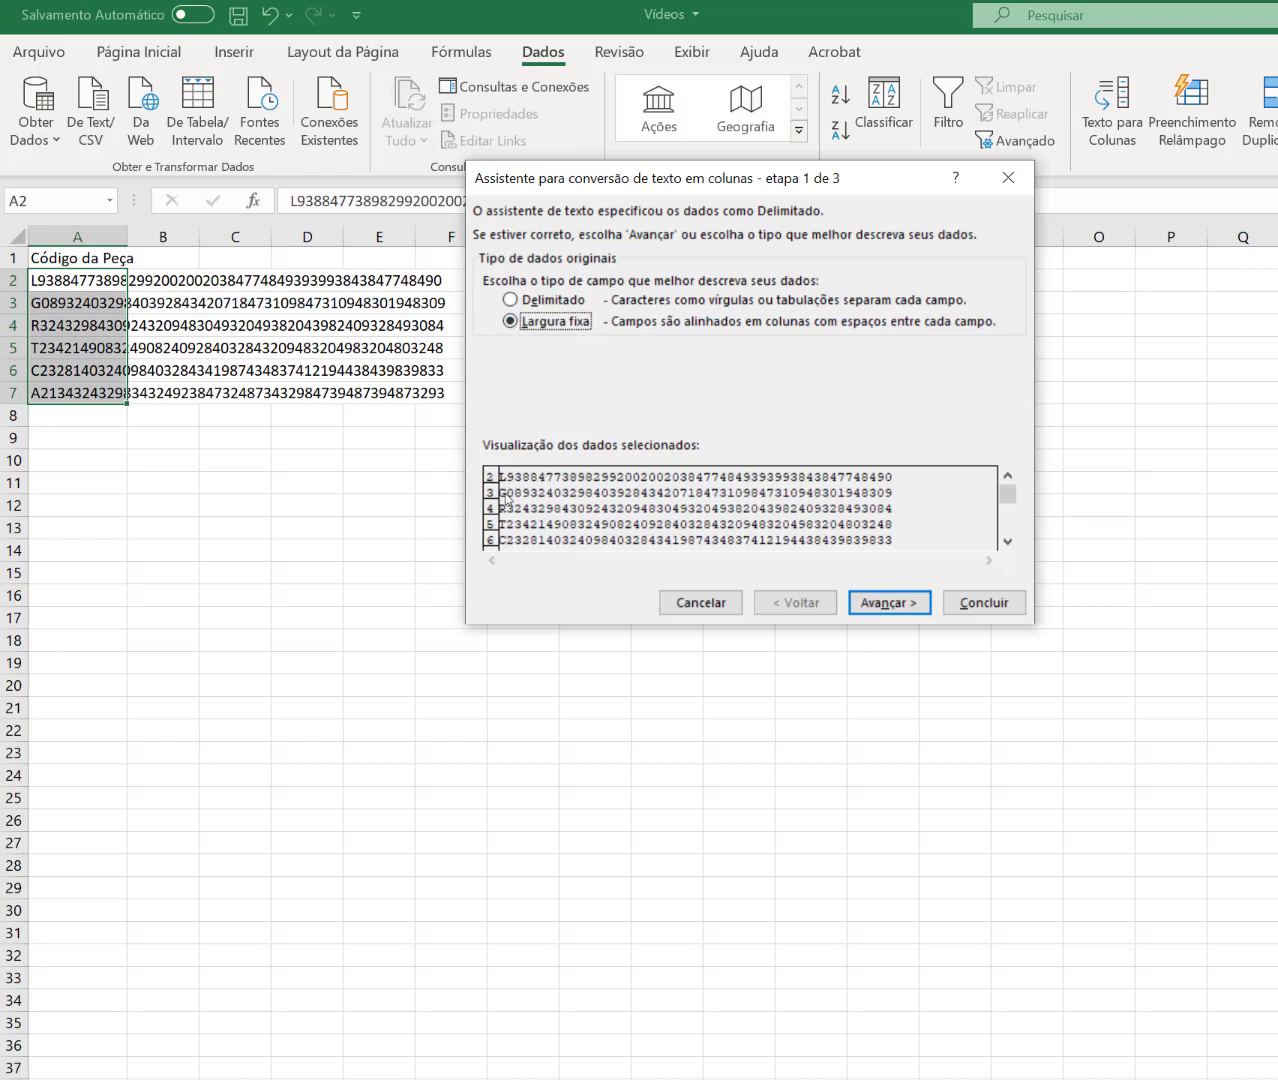
pyautogui.click(879, 603)
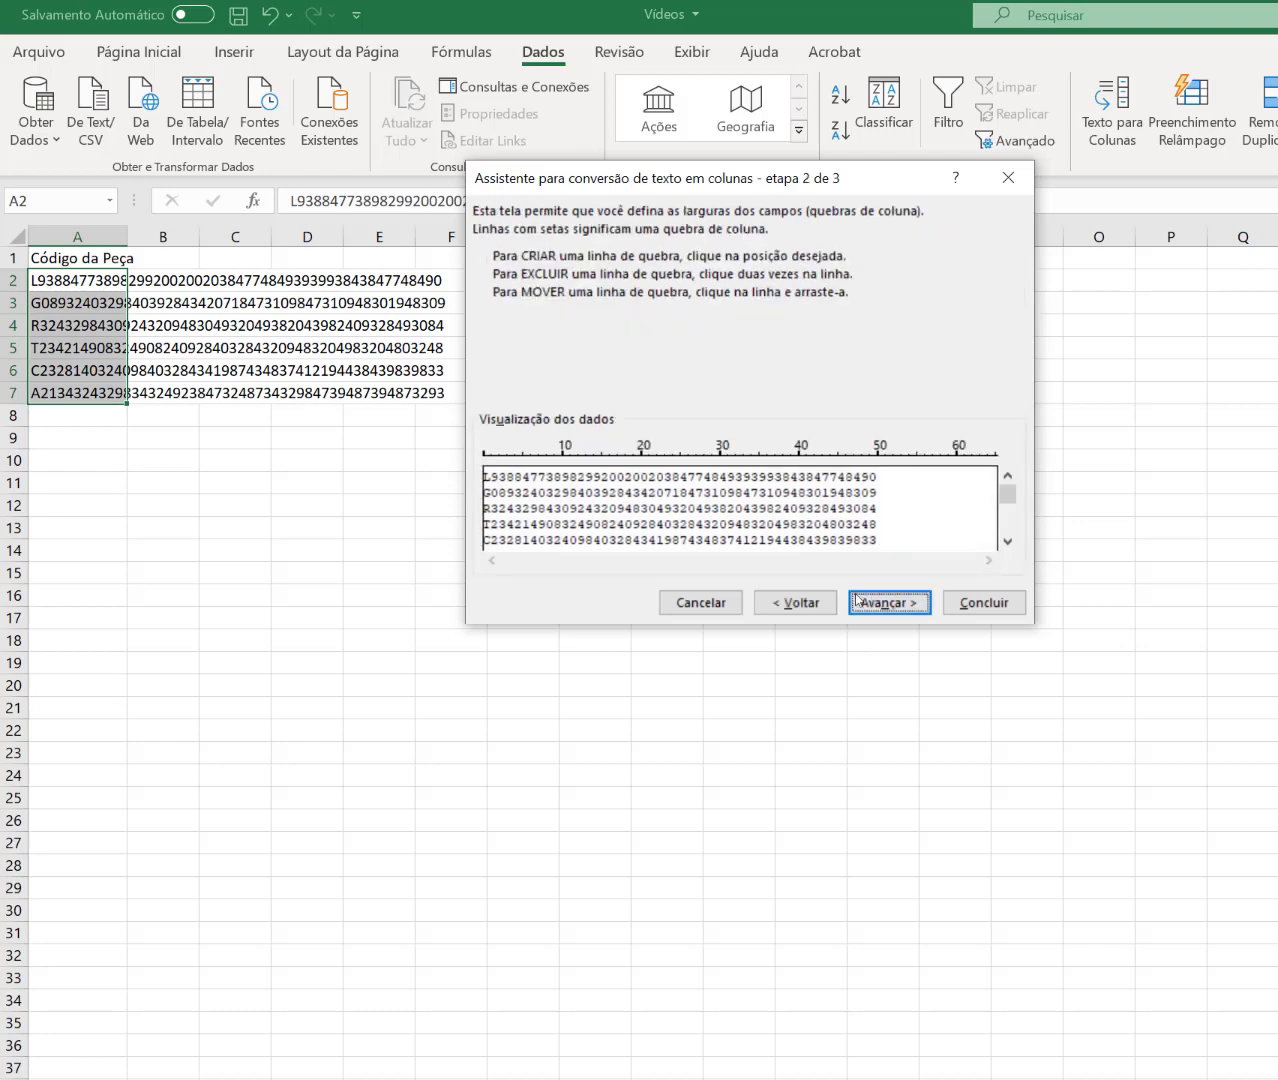
pyautogui.click(490, 487)
pyautogui.click(498, 488)
pyautogui.click(507, 490)
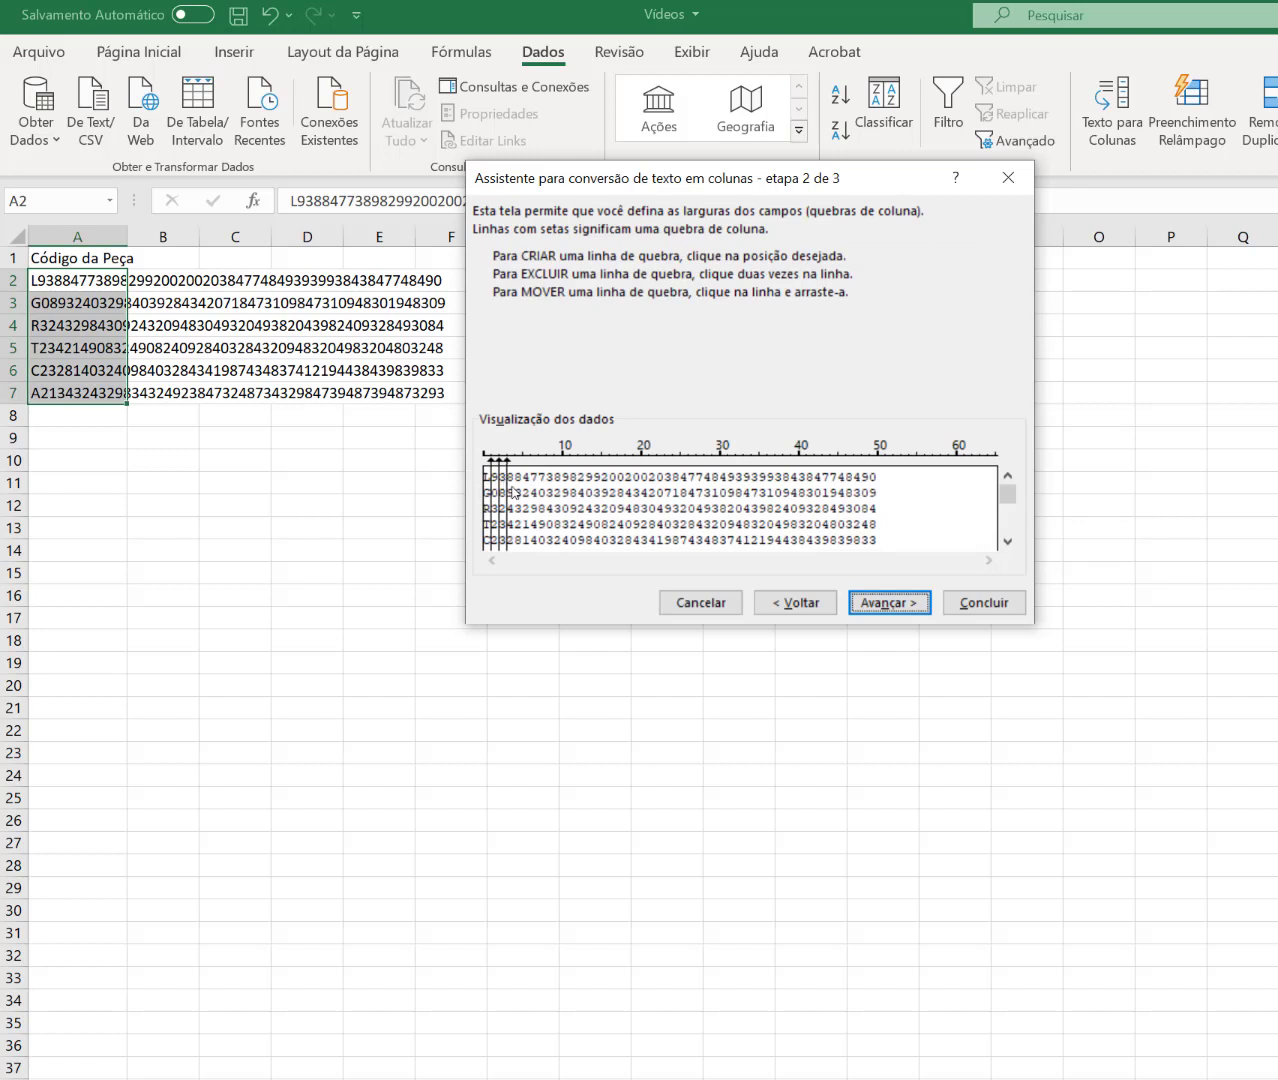
pyautogui.click(513, 491)
pyautogui.click(521, 491)
pyautogui.click(529, 491)
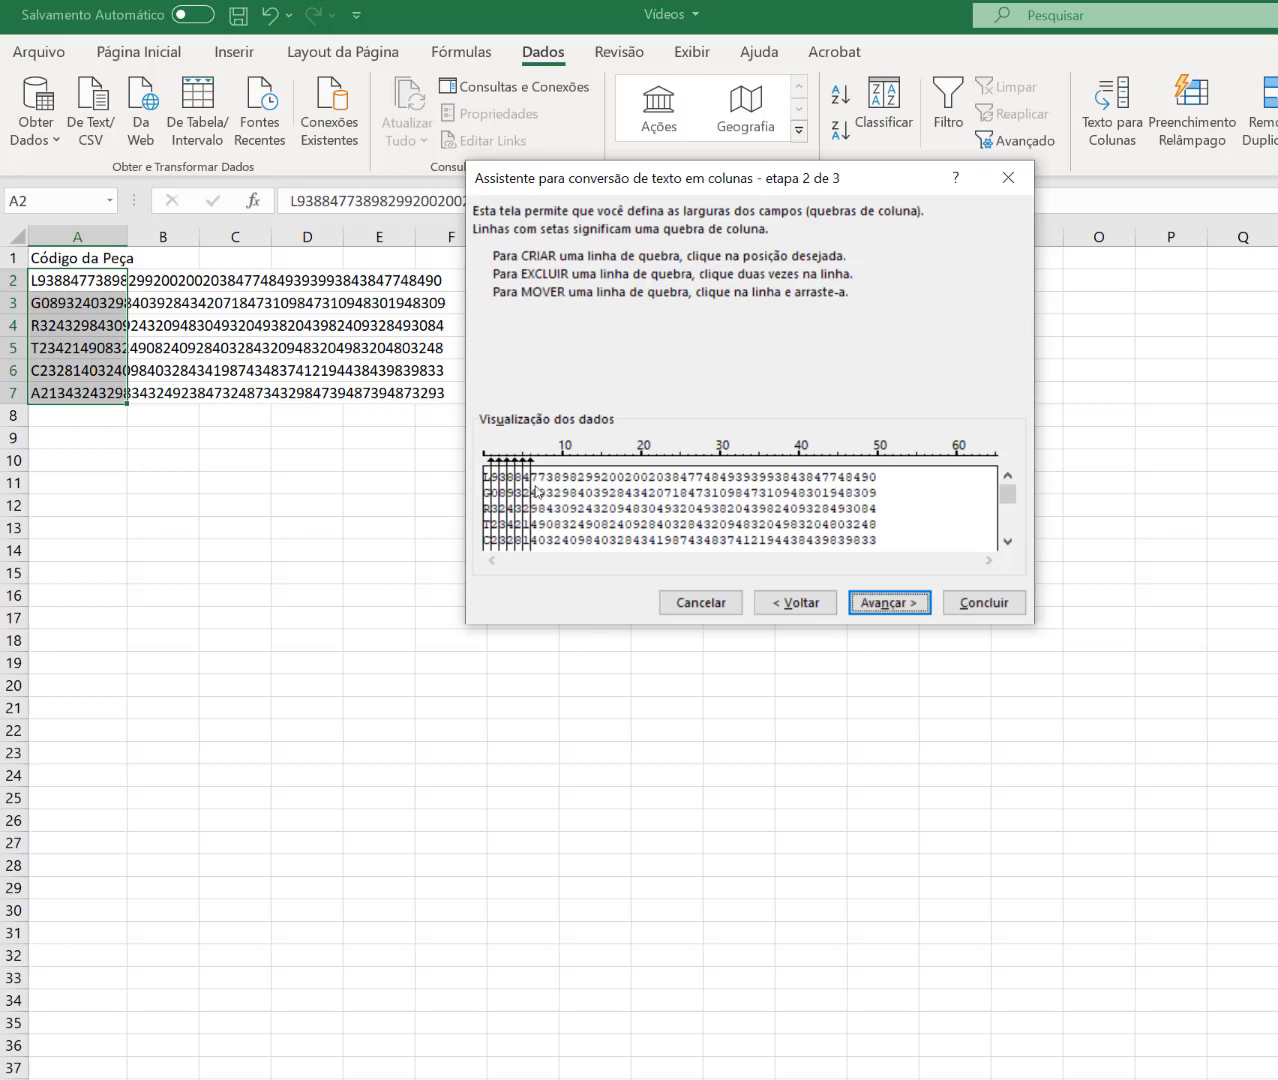
pyautogui.click(537, 491)
pyautogui.click(545, 491)
pyautogui.click(712, 603)
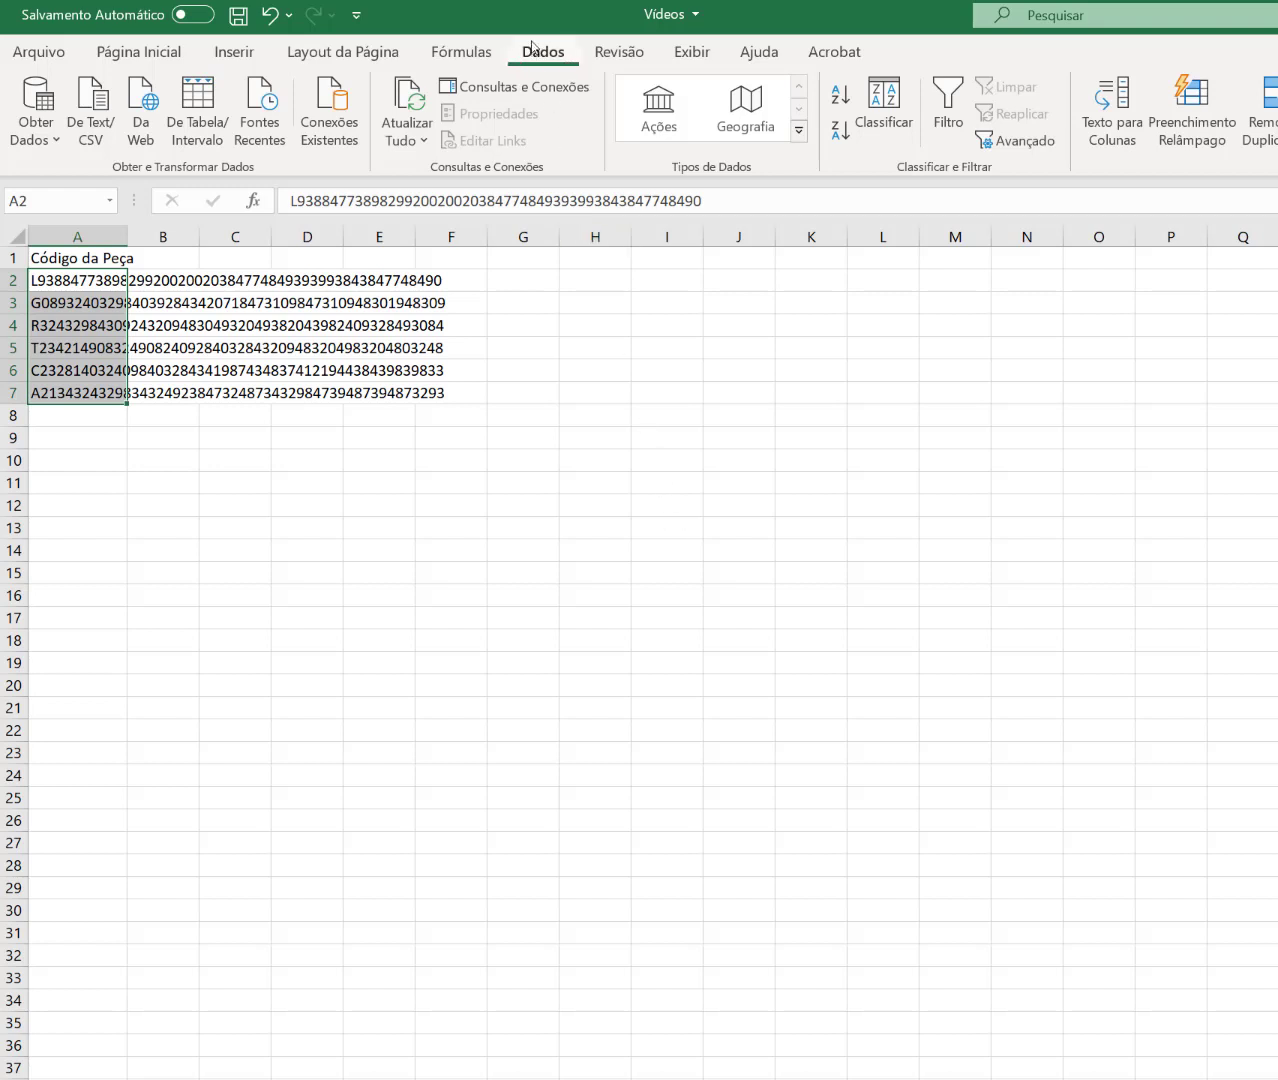
# Step: Load the part codes in A2:A7 into the Power Query editor as a table without headers
pyautogui.click(201, 93)
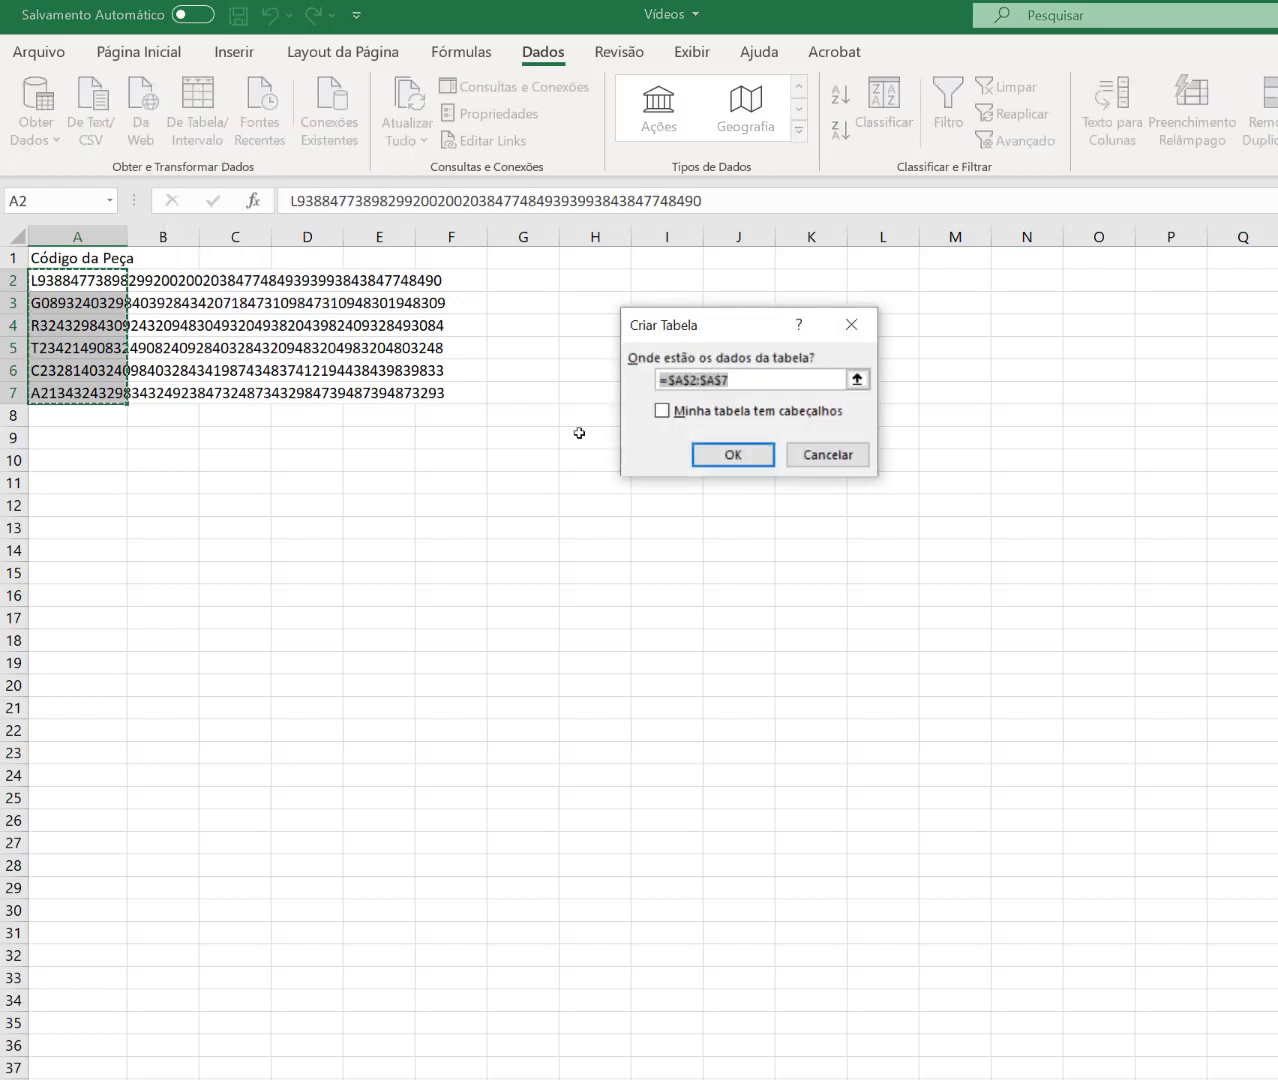
pyautogui.click(741, 458)
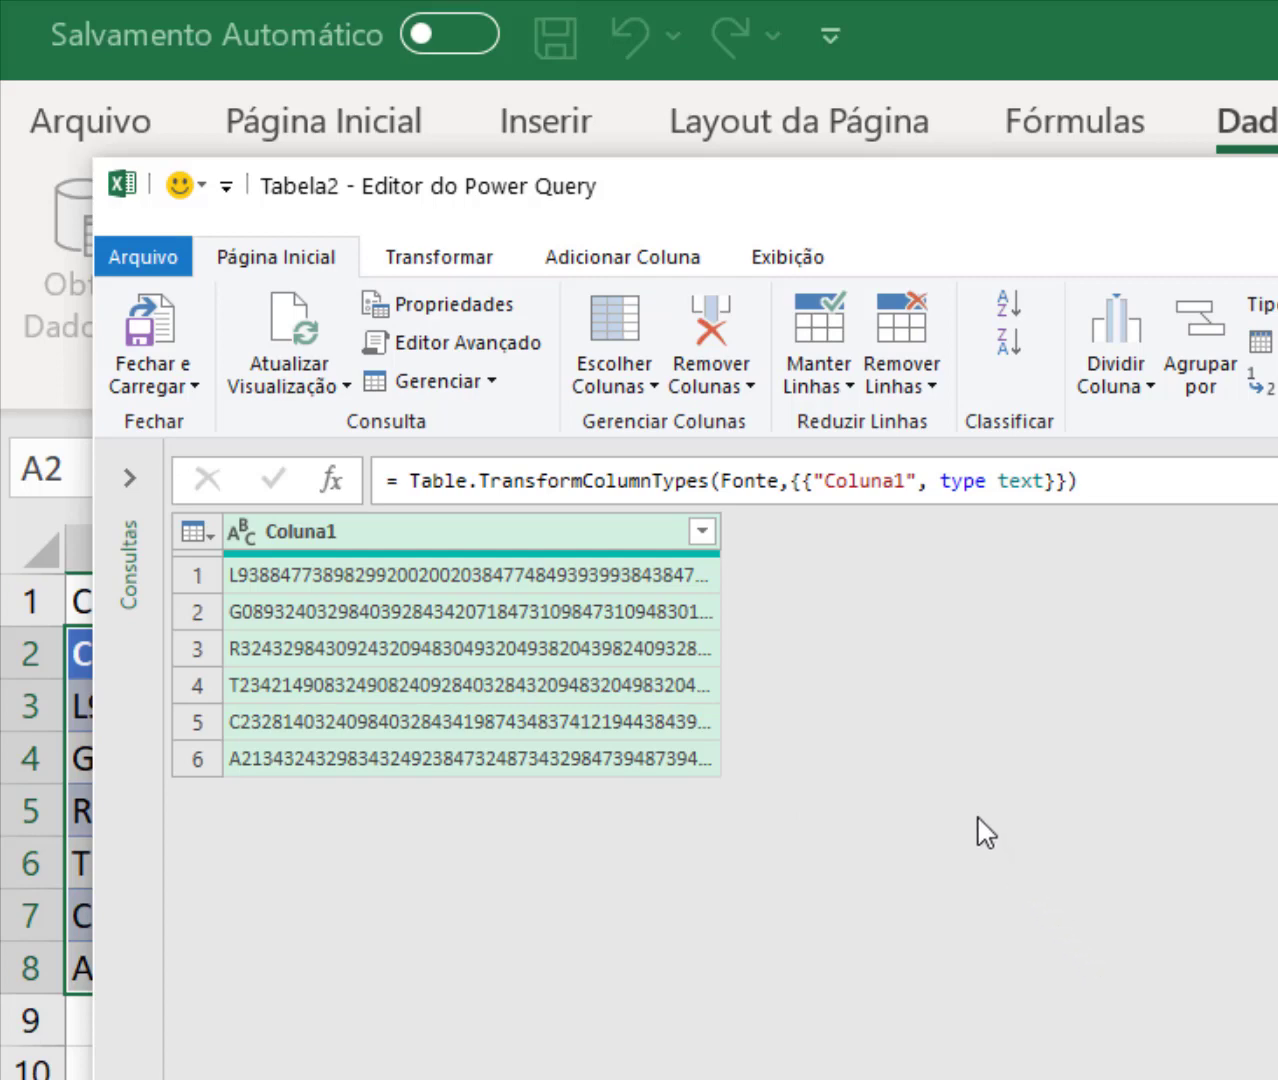
# Step: Split Coluna1 by number of characters, repeatedly every 1 character, and close the query editor keeping the changes
pyautogui.click(1140, 392)
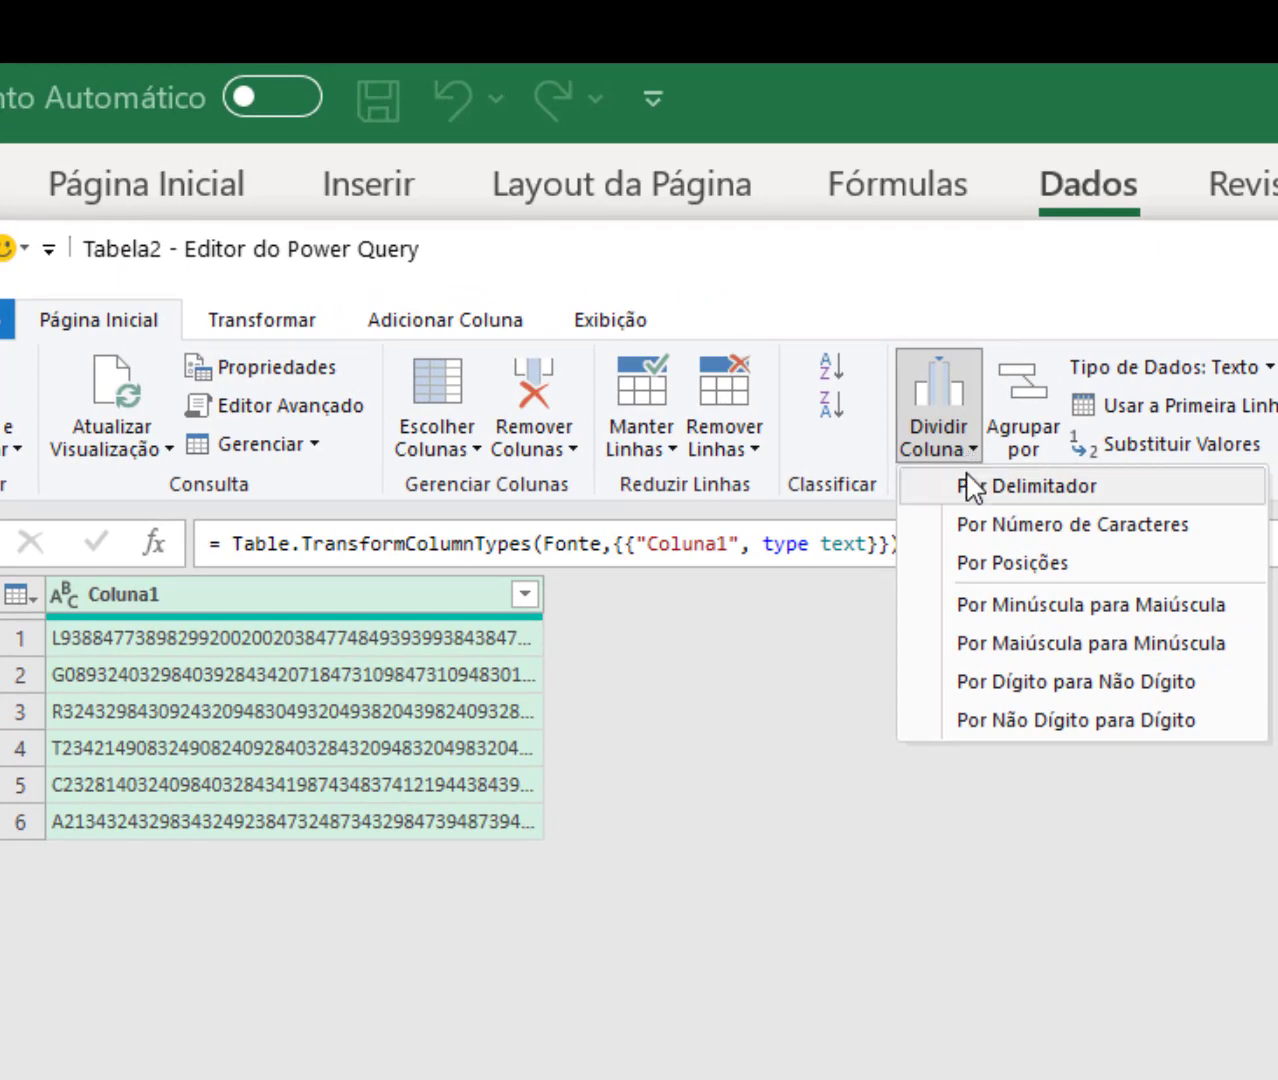
pyautogui.click(975, 526)
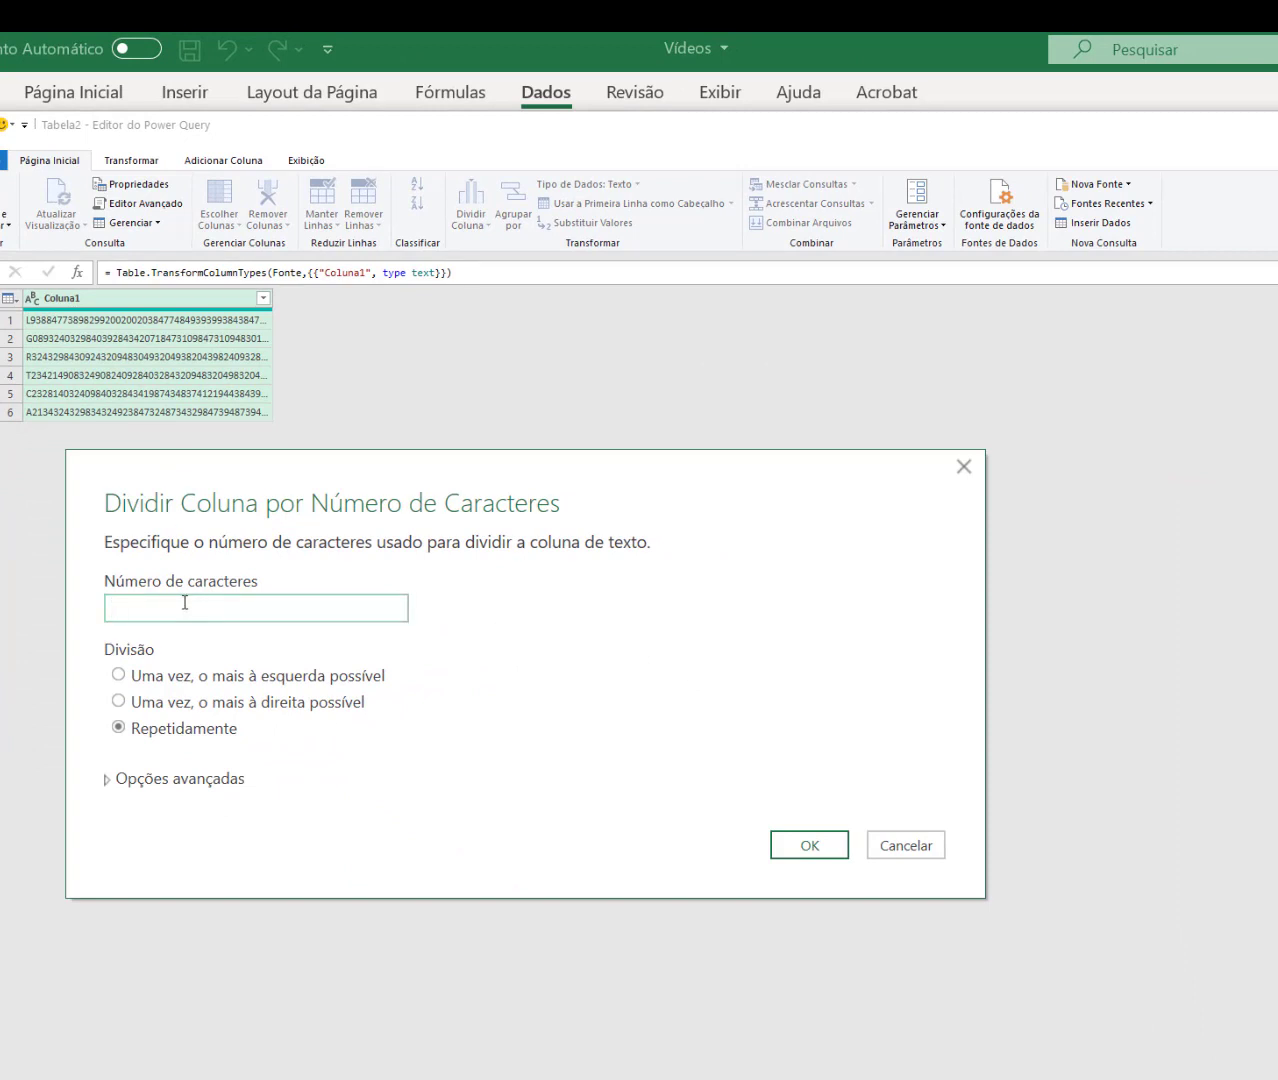
pyautogui.write('1')
pyautogui.click(796, 847)
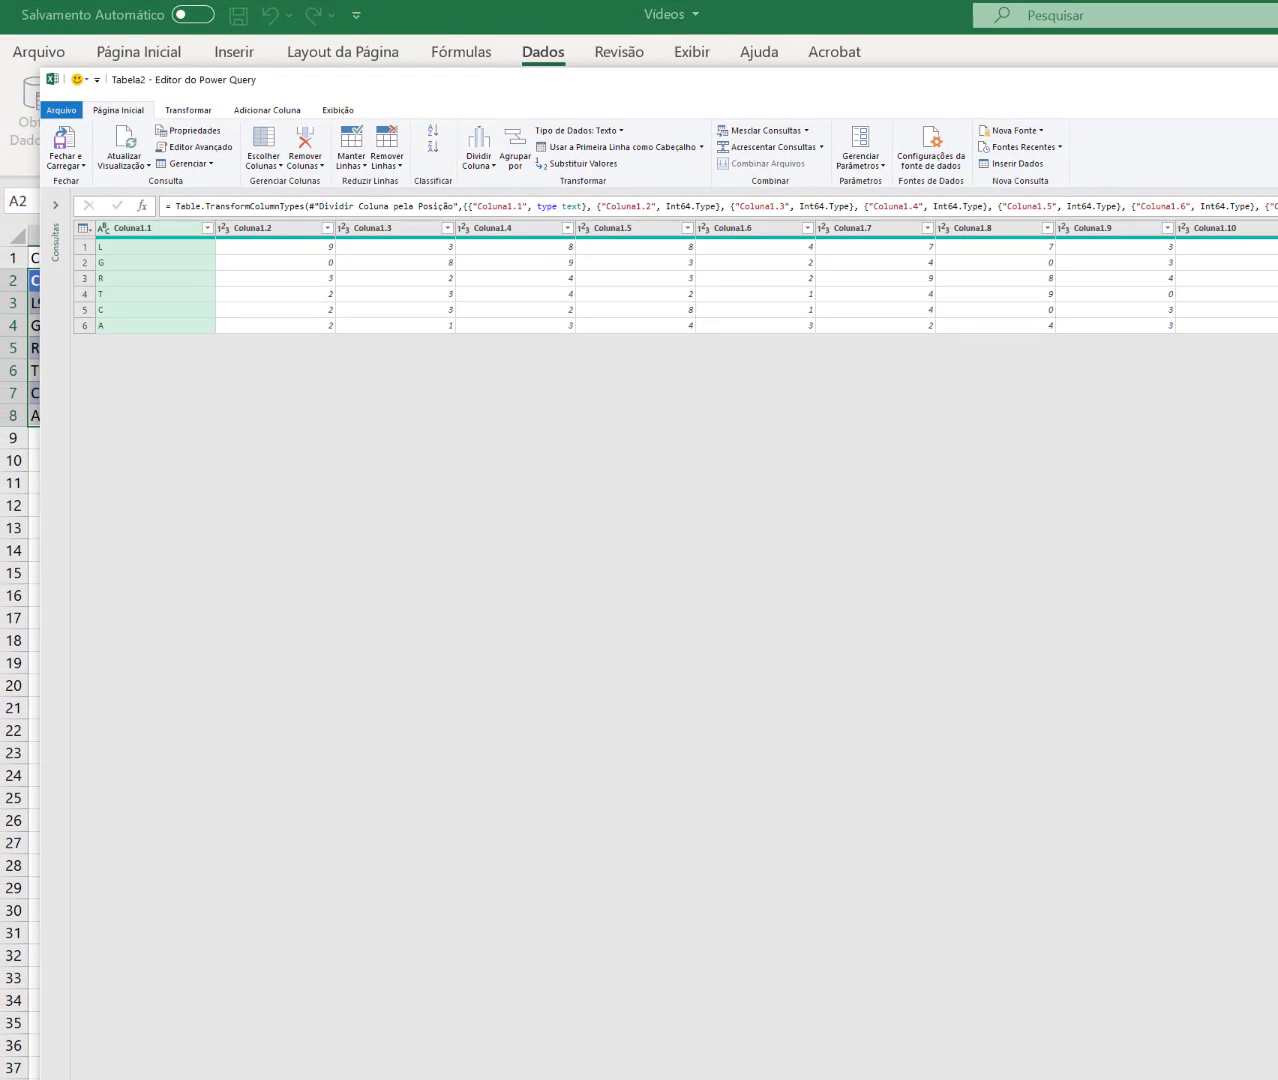
pyautogui.hotkey('alt', 'F4')
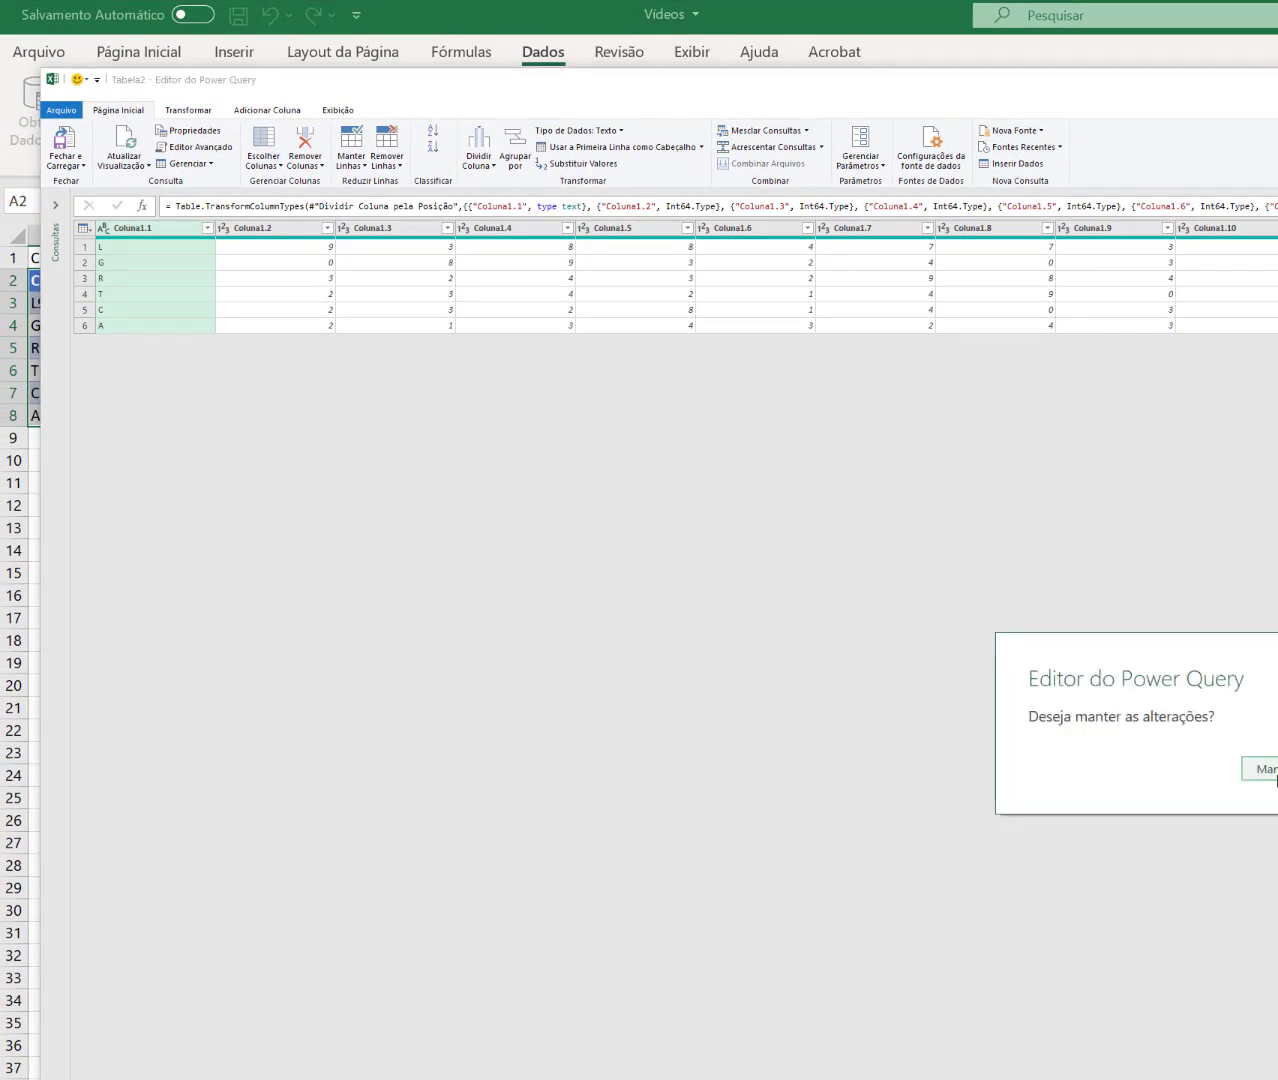
pyautogui.click(1276, 772)
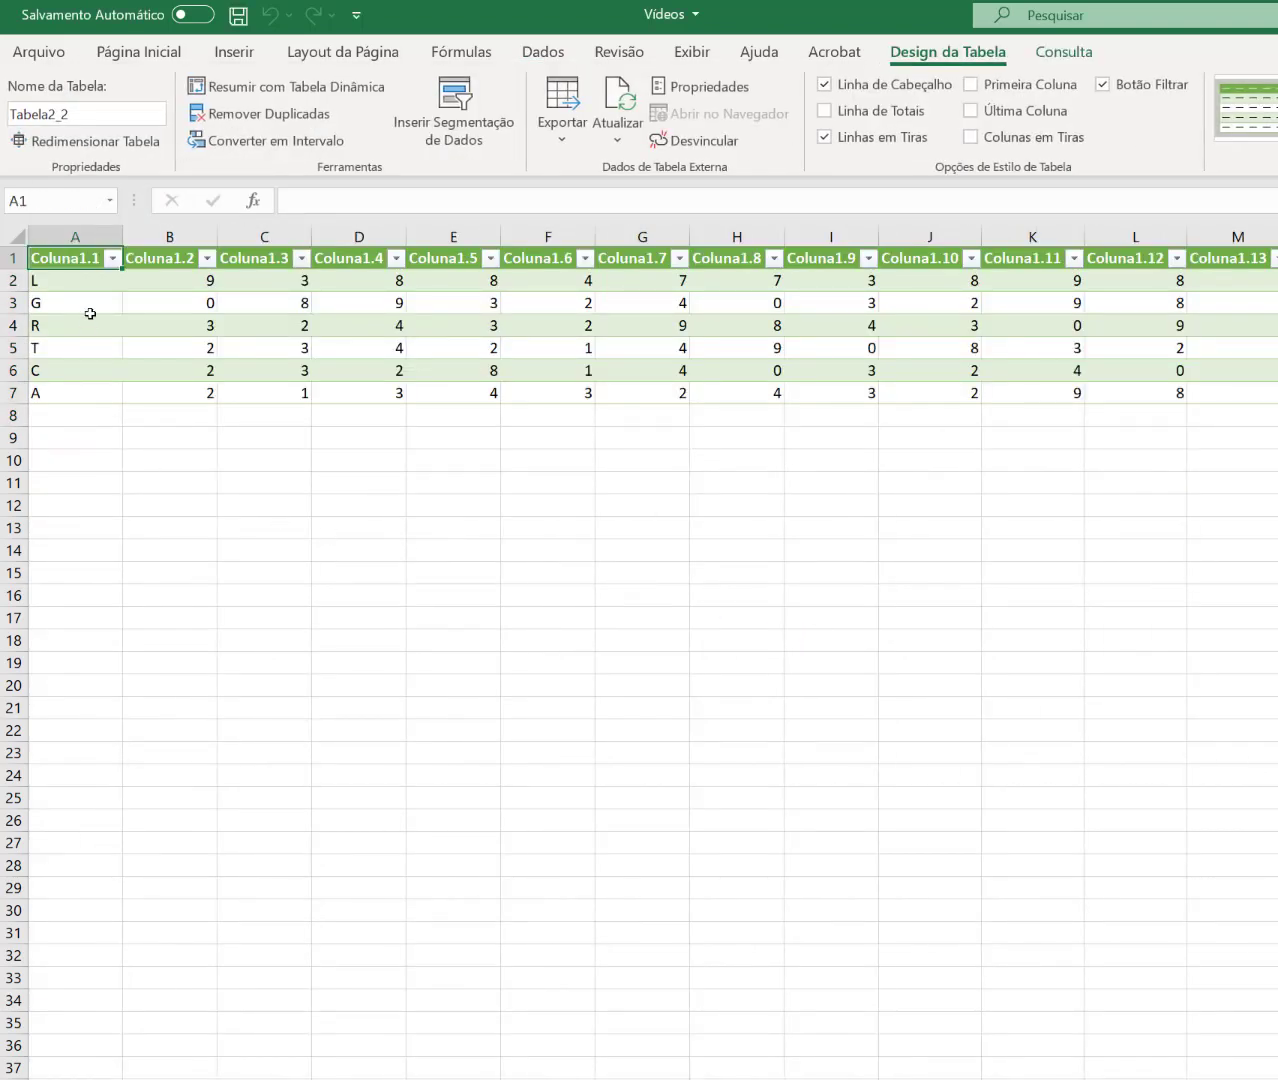
# Step: Examine the separated part code characters cell by cell in the loaded table, from A2 and along row 3 through column K
pyautogui.click(66, 278)
pyautogui.click(196, 298)
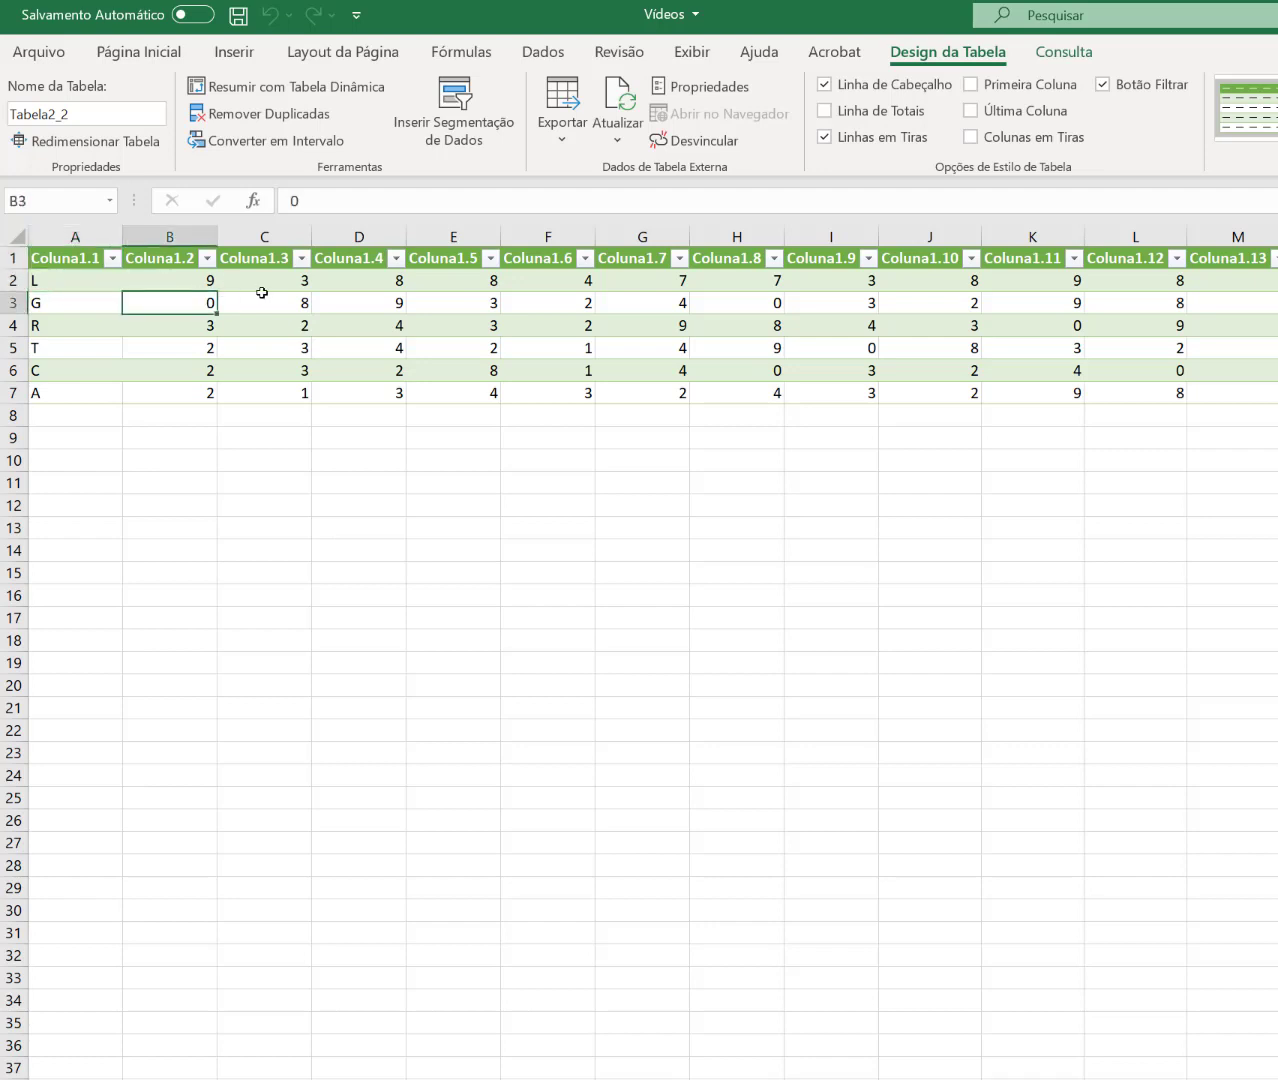
pyautogui.click(264, 297)
pyautogui.click(340, 303)
pyautogui.click(485, 305)
pyautogui.click(540, 306)
pyautogui.click(655, 309)
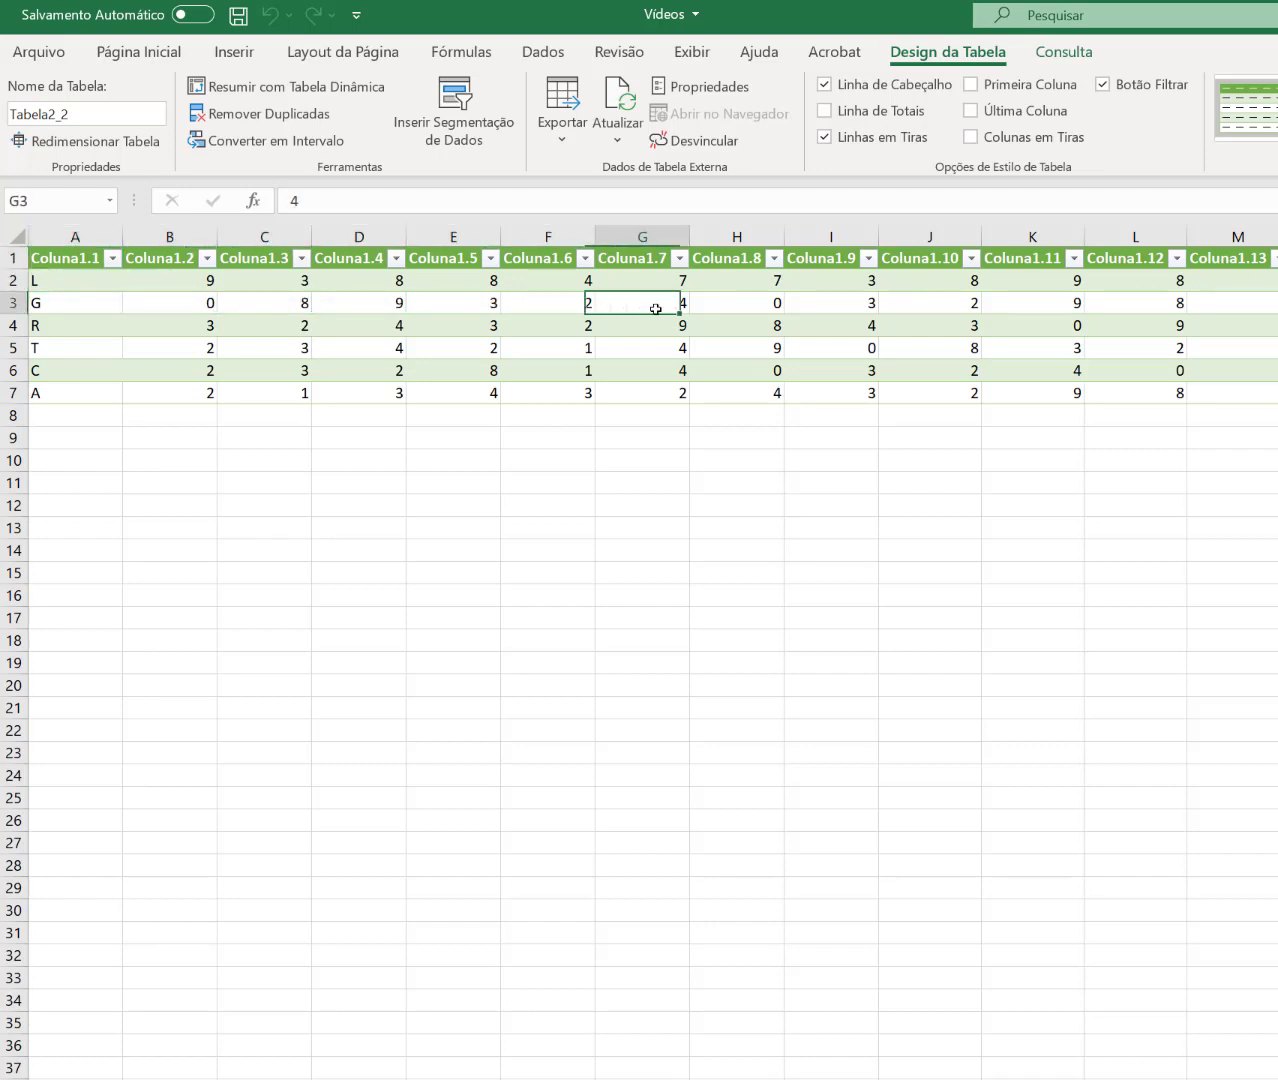
pyautogui.click(735, 305)
pyautogui.click(830, 305)
pyautogui.click(930, 305)
pyautogui.click(850, 305)
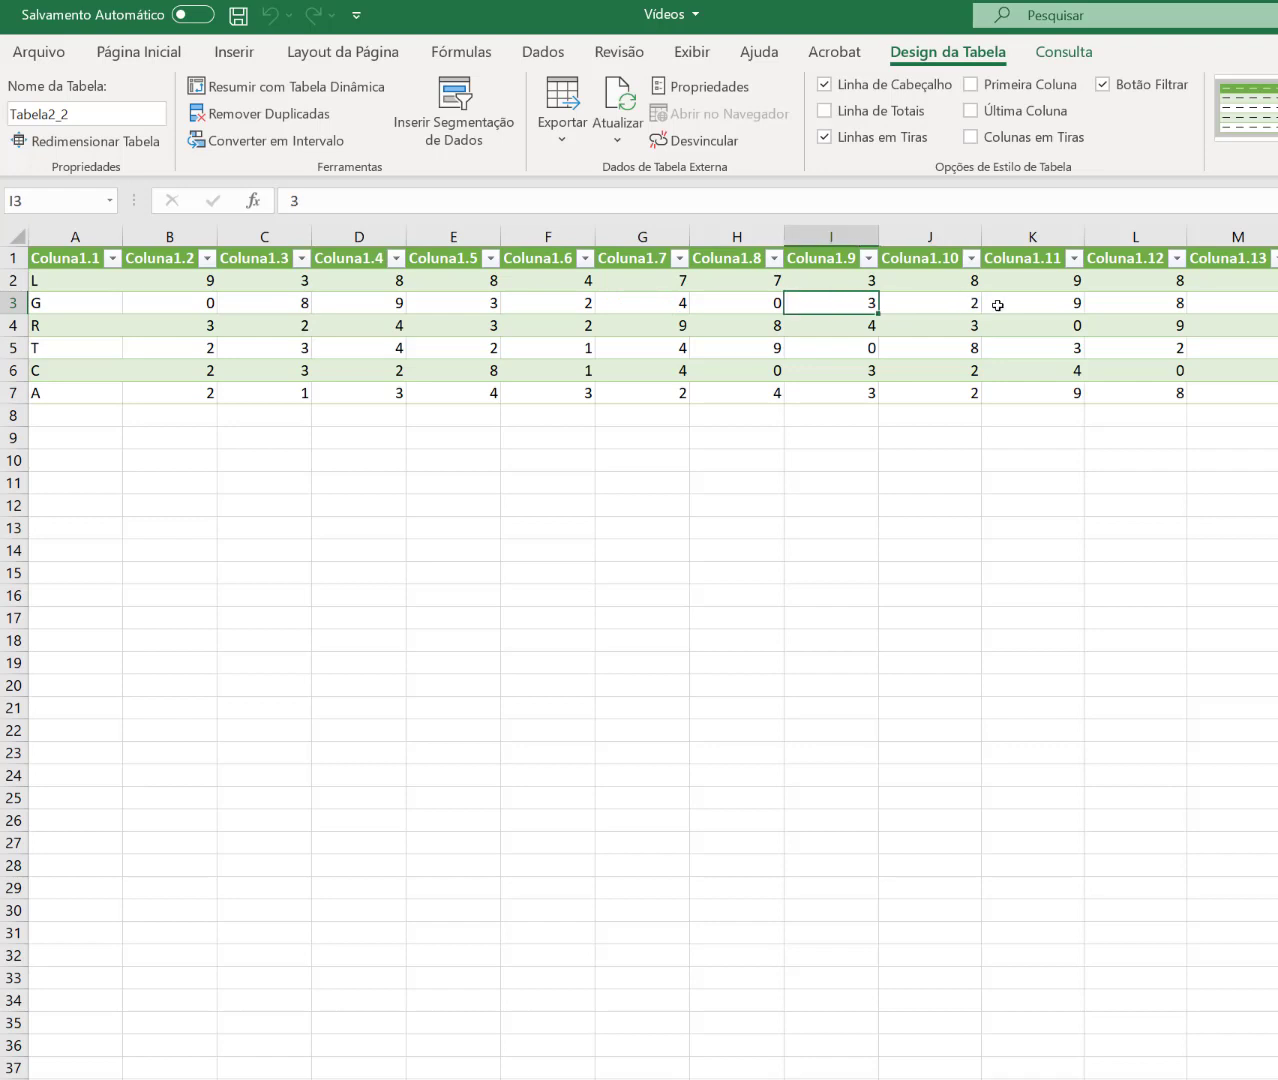
pyautogui.click(997, 305)
pyautogui.click(924, 309)
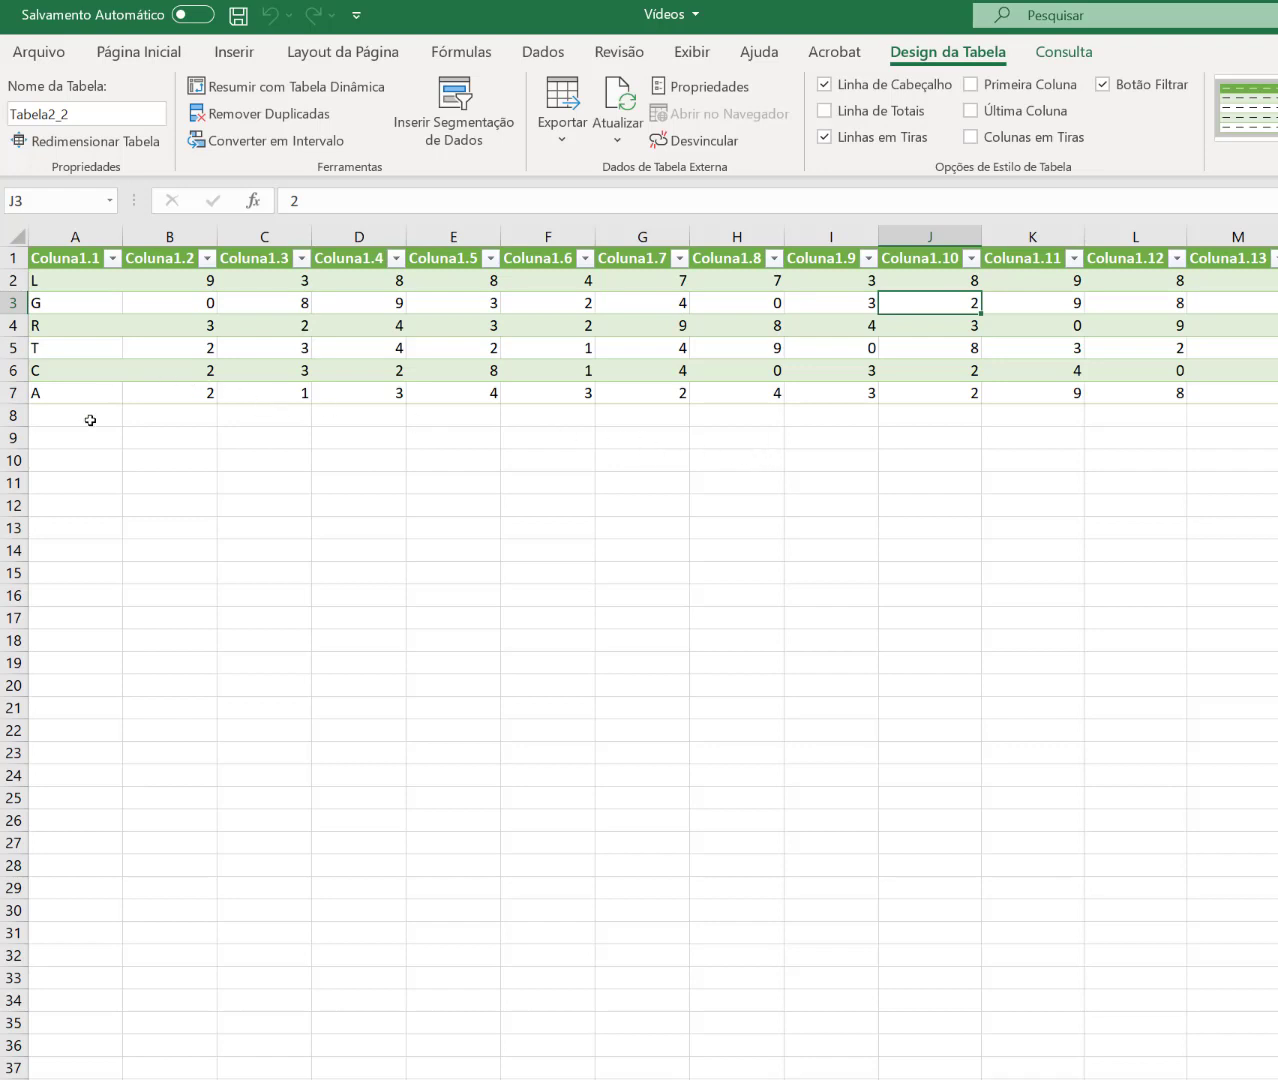
pyautogui.click(545, 52)
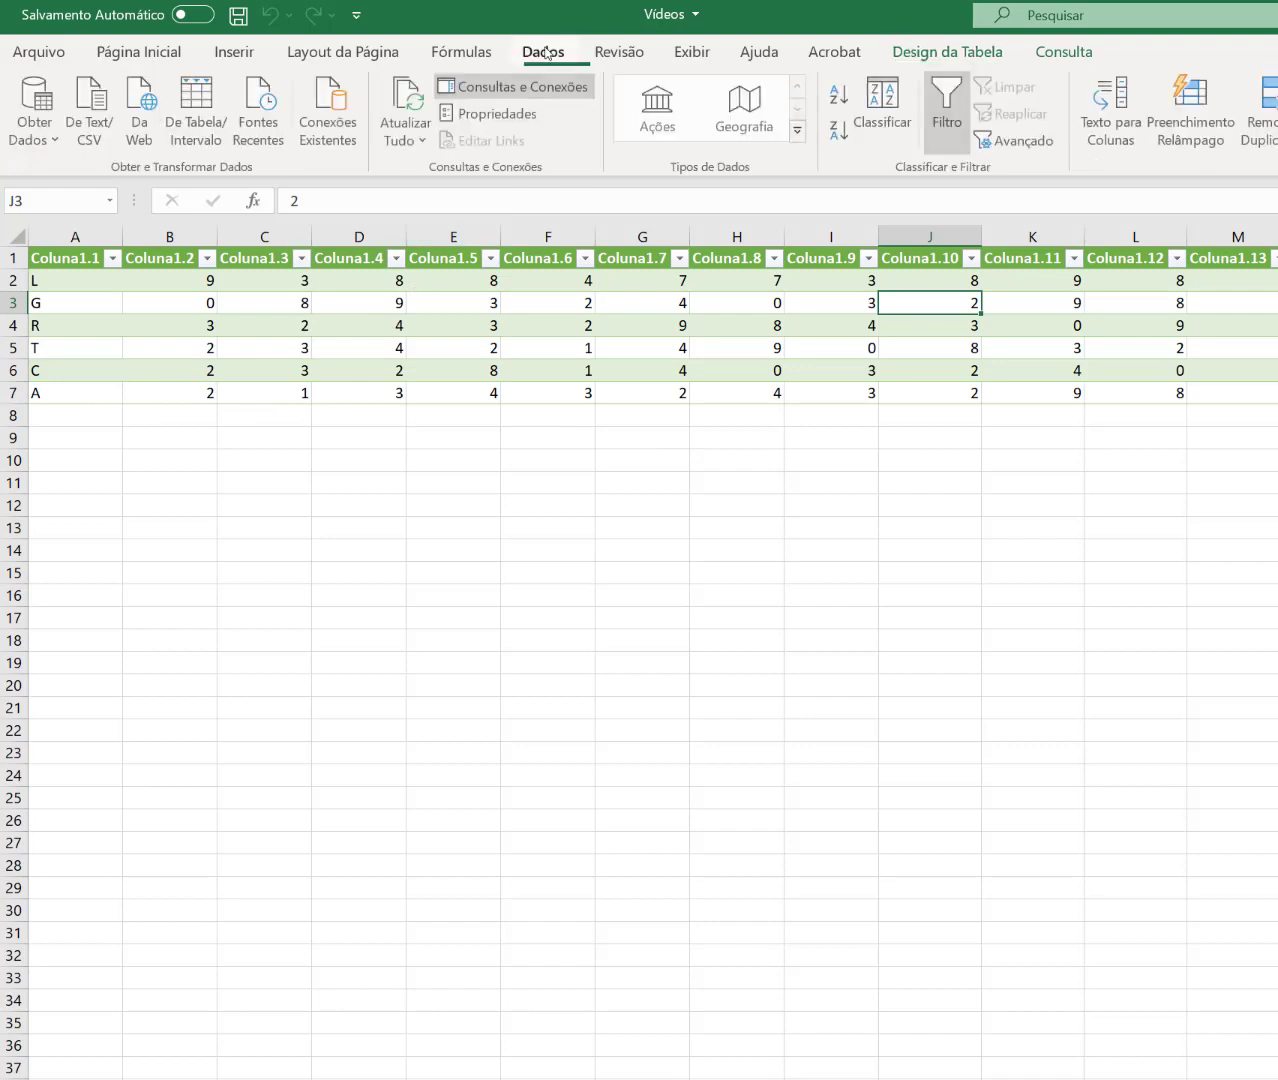
pyautogui.click(206, 136)
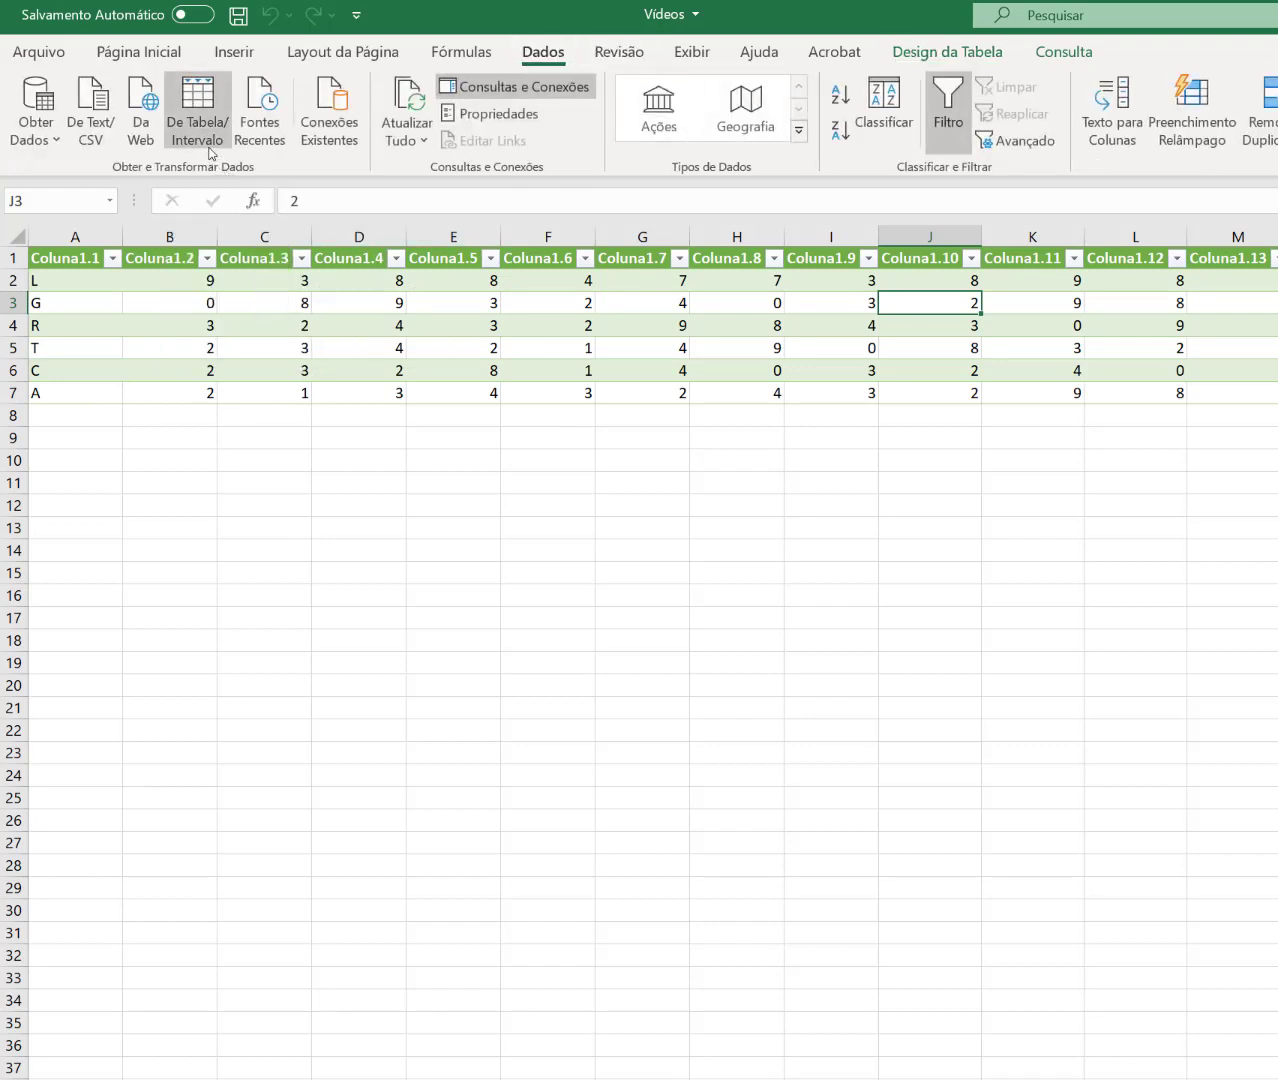